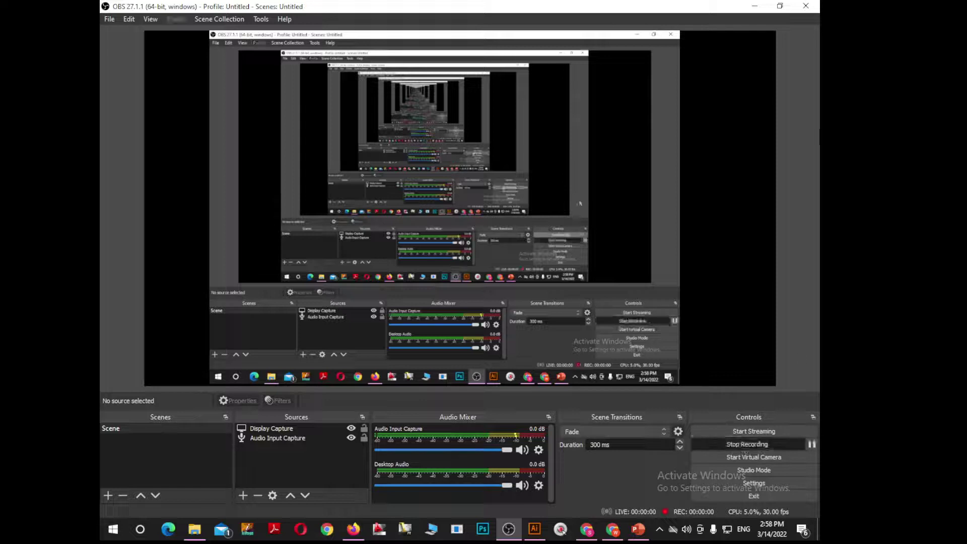
Step: Start the screen recording and load more assignments into the Classwork list twice
click(751, 8)
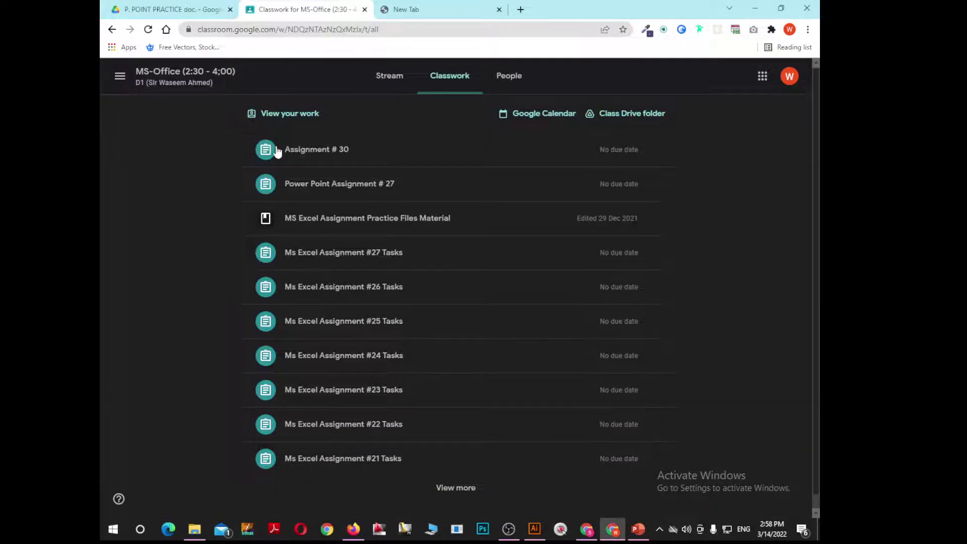
scroll(350, 298, down, 1)
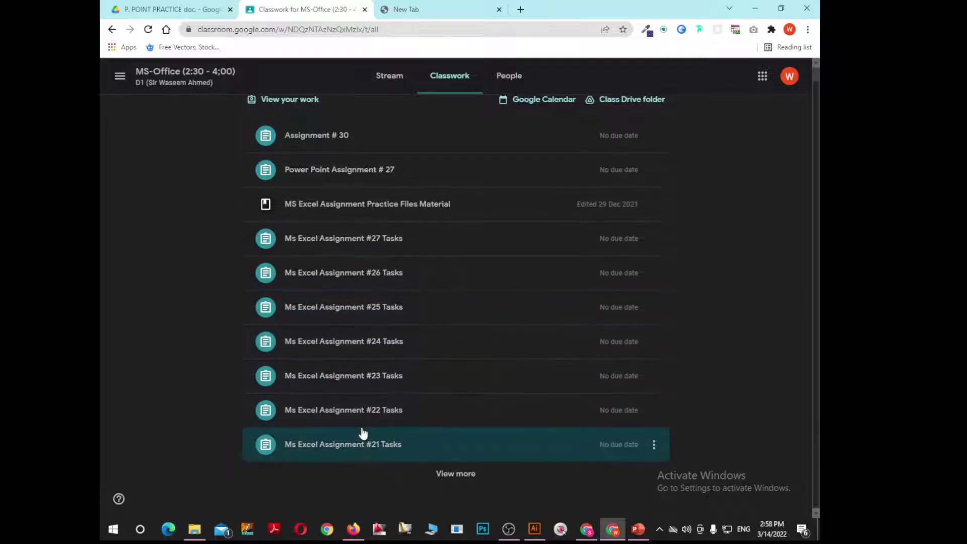
scroll(363, 432, up, 1)
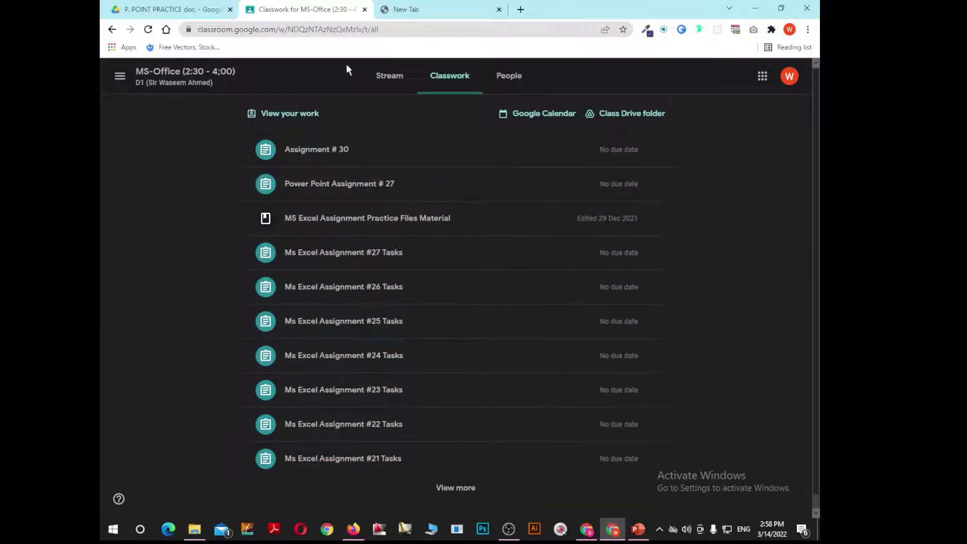
scroll(385, 412, down, 1)
click(455, 473)
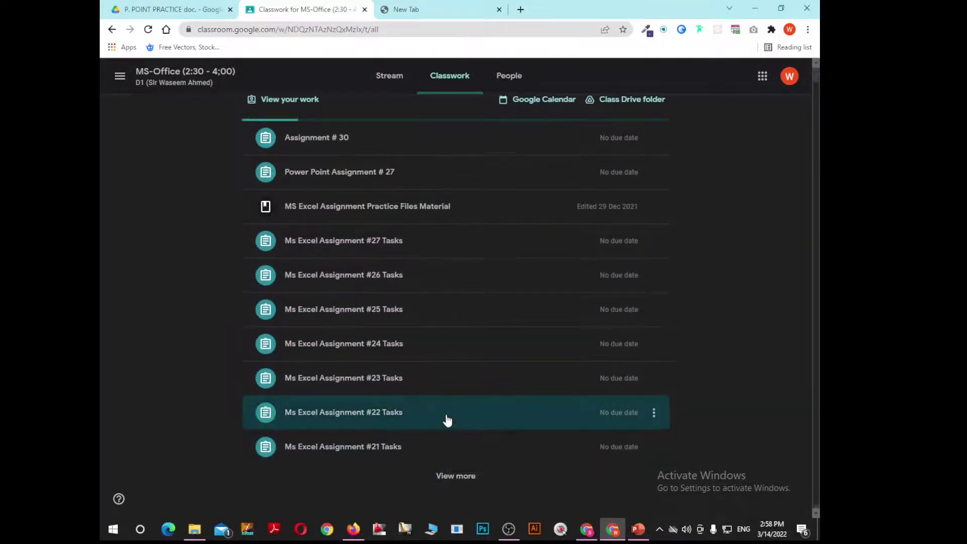
scroll(445, 421, down, 1)
scroll(446, 429, down, 5)
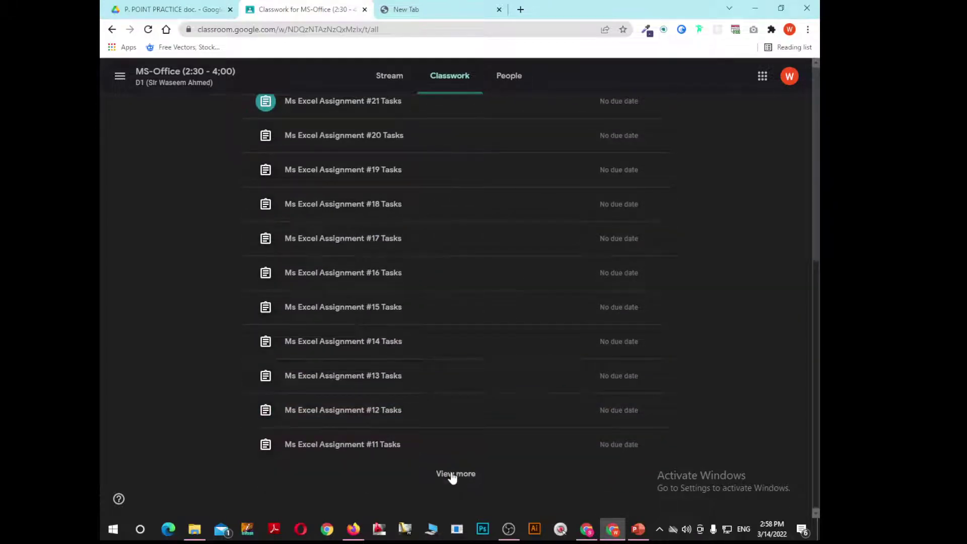
scroll(449, 447, down, 5)
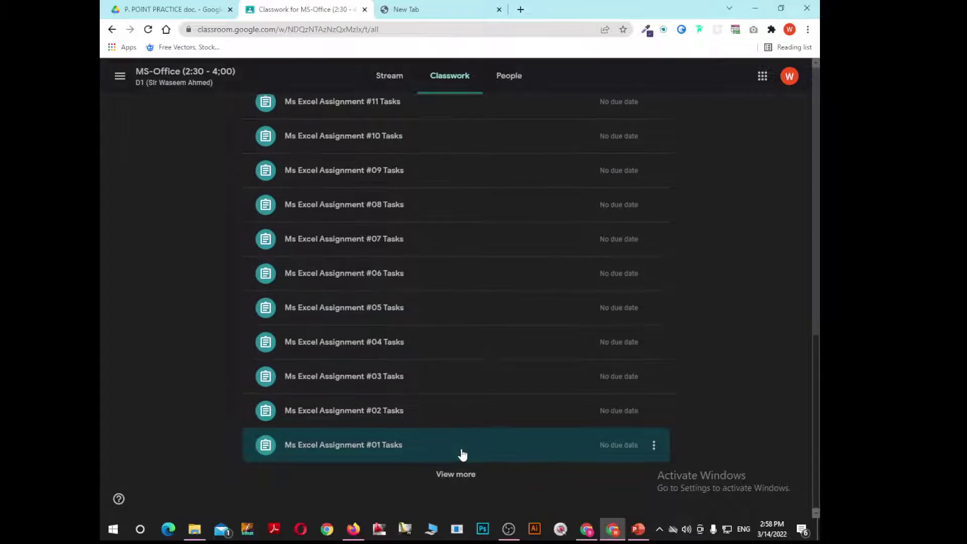
click(458, 473)
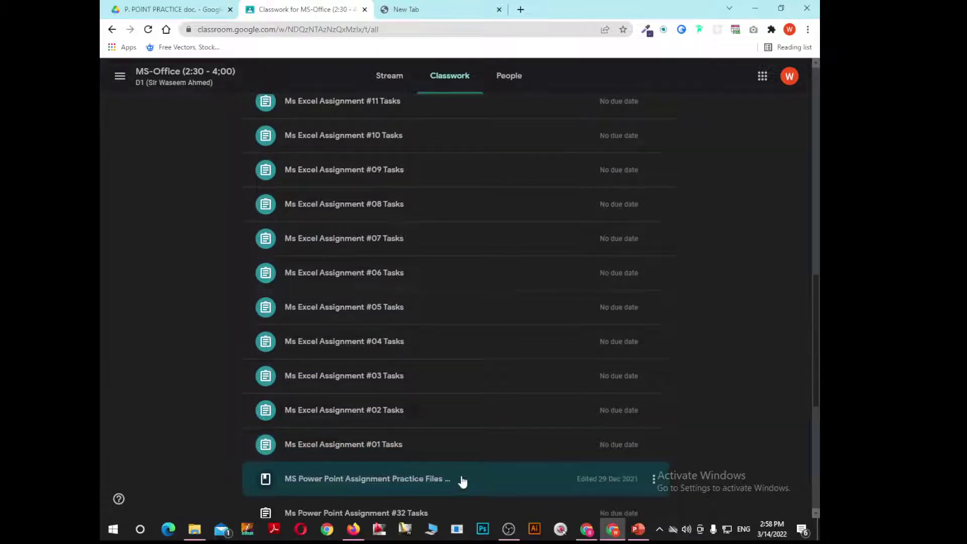
scroll(443, 448, down, 5)
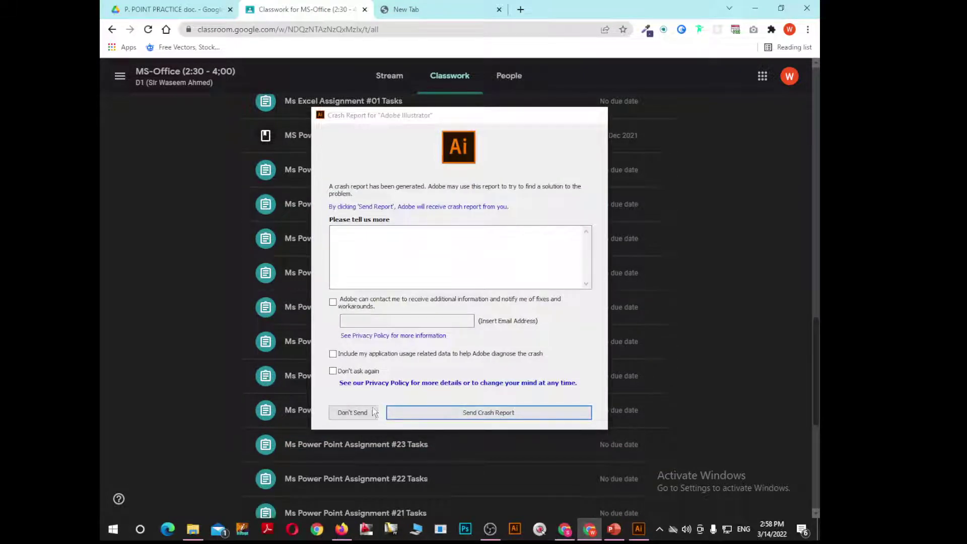
Step: Dismiss the crash report, expand Assignment #31 Tasks and open its PDF in a new tab
click(365, 412)
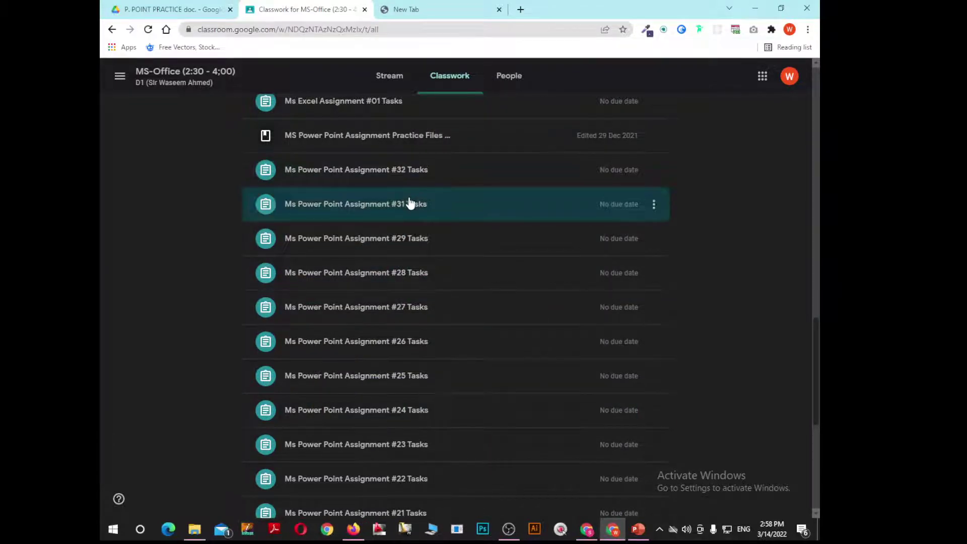
click(410, 202)
right_click(347, 302)
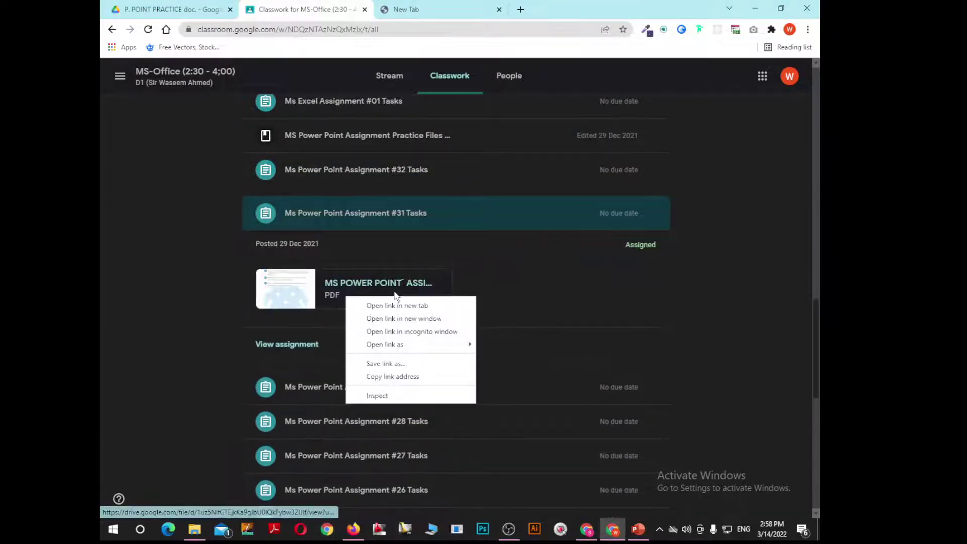
click(404, 305)
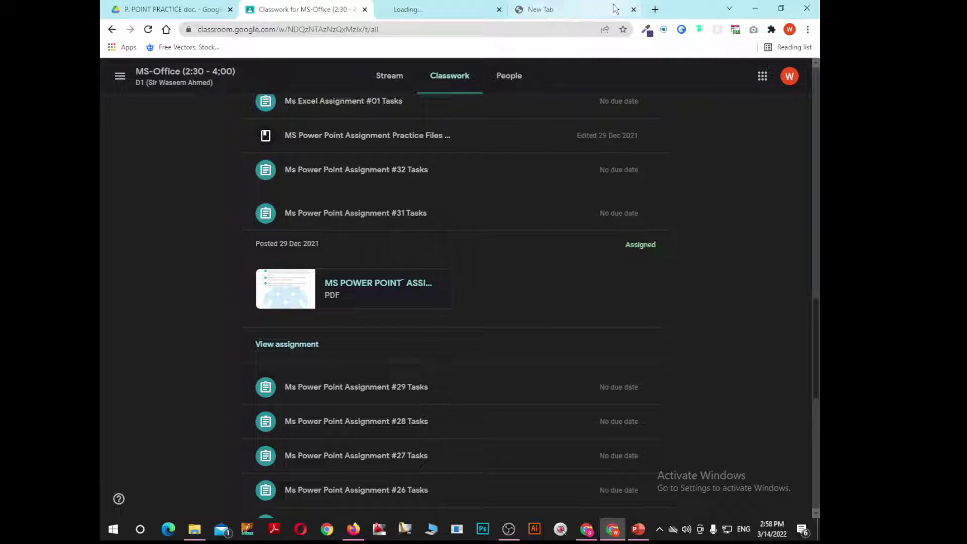
click(633, 9)
Step: Read the Assignment #31 PDF, then download Assig# 31_ powerpoint.pptx from P. POINT PRACTICE
click(448, 10)
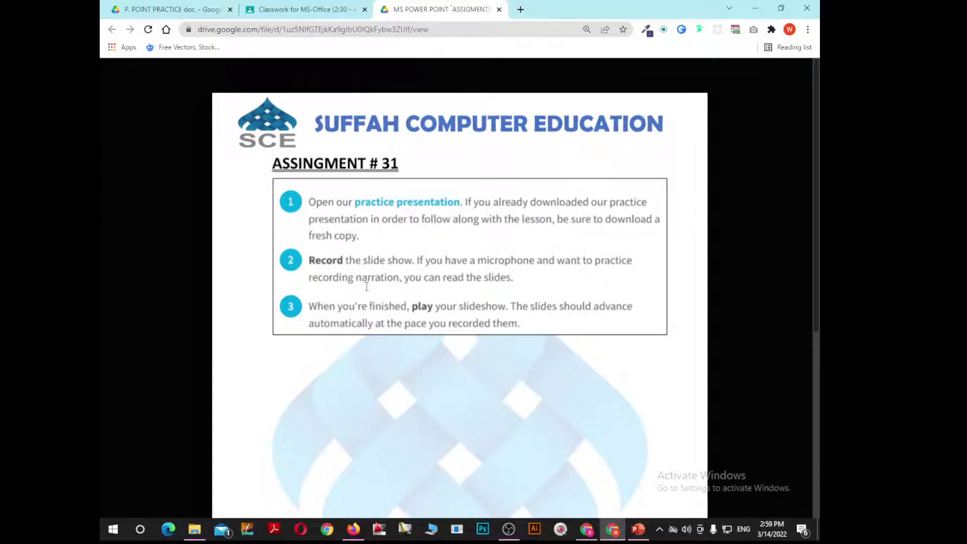
click(297, 4)
click(161, 9)
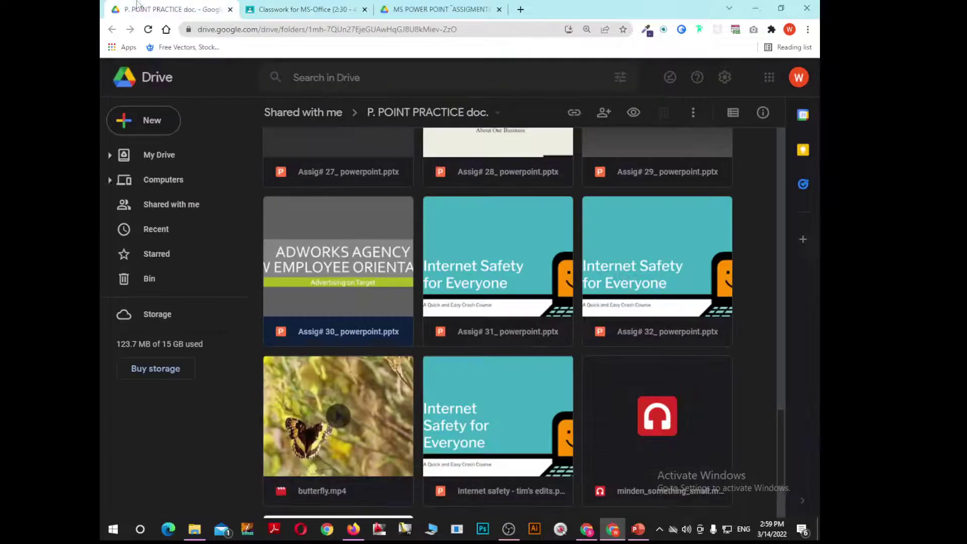
right_click(512, 272)
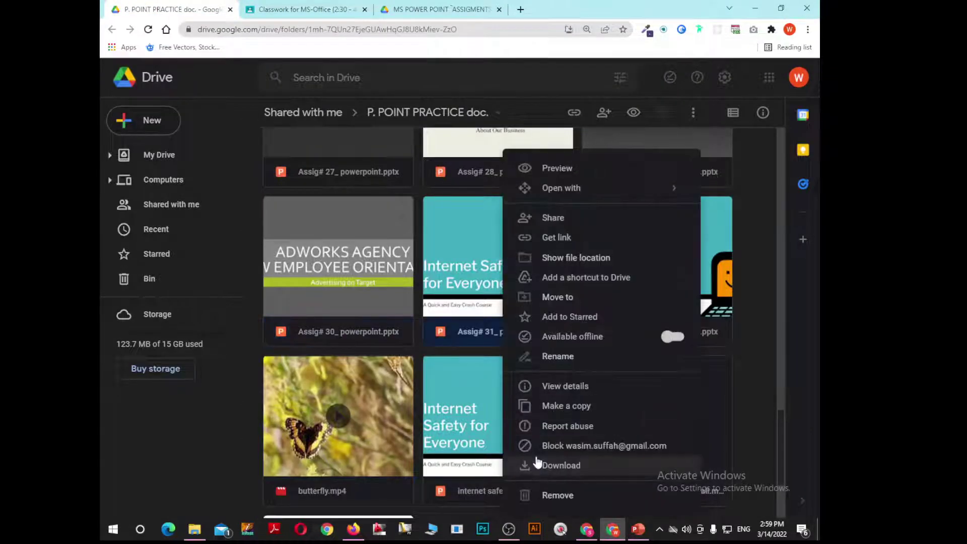
click(539, 464)
Step: Return to the Assignment #31 PDF in the browser
click(452, 10)
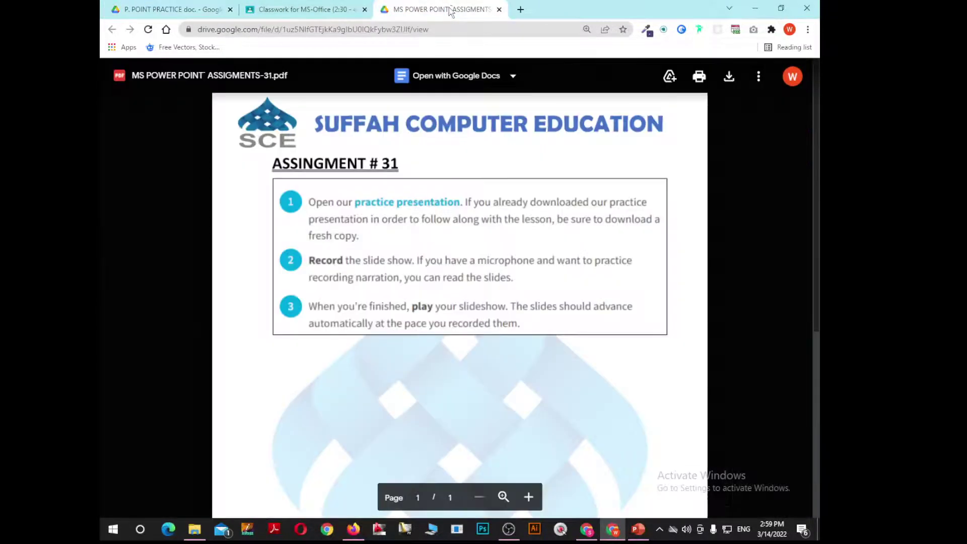
click(293, 9)
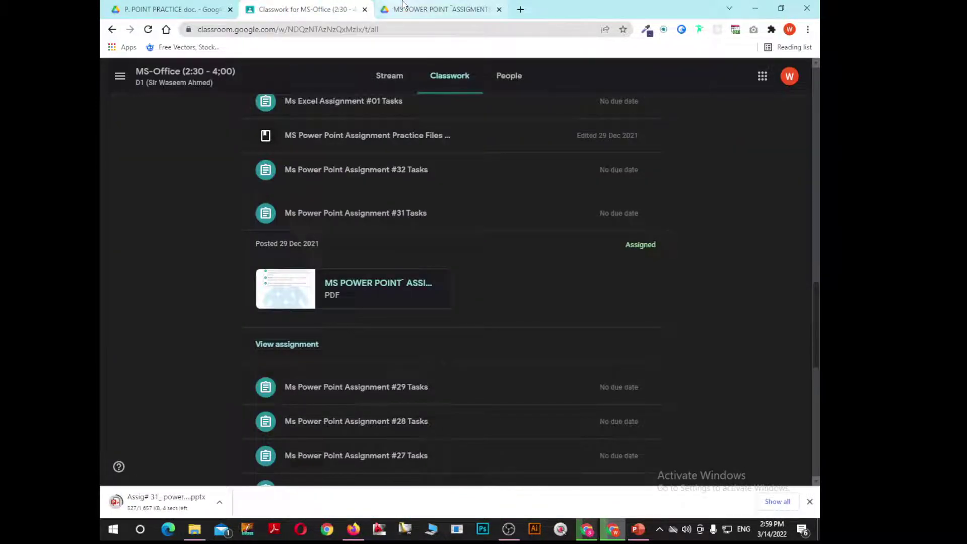
click(433, 9)
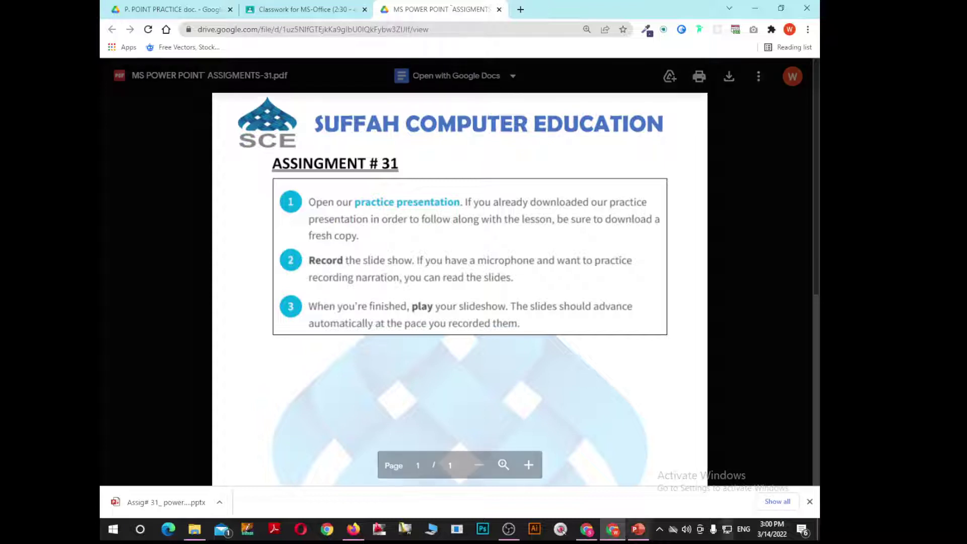
Step: Open the downloaded Assig# 31 presentation and close Assig# 30 without saving
click(173, 504)
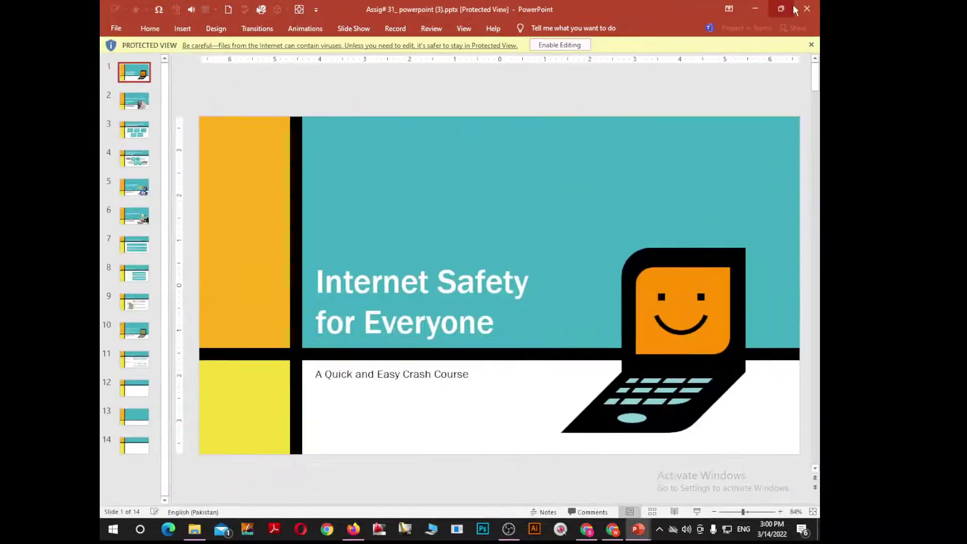
click(807, 8)
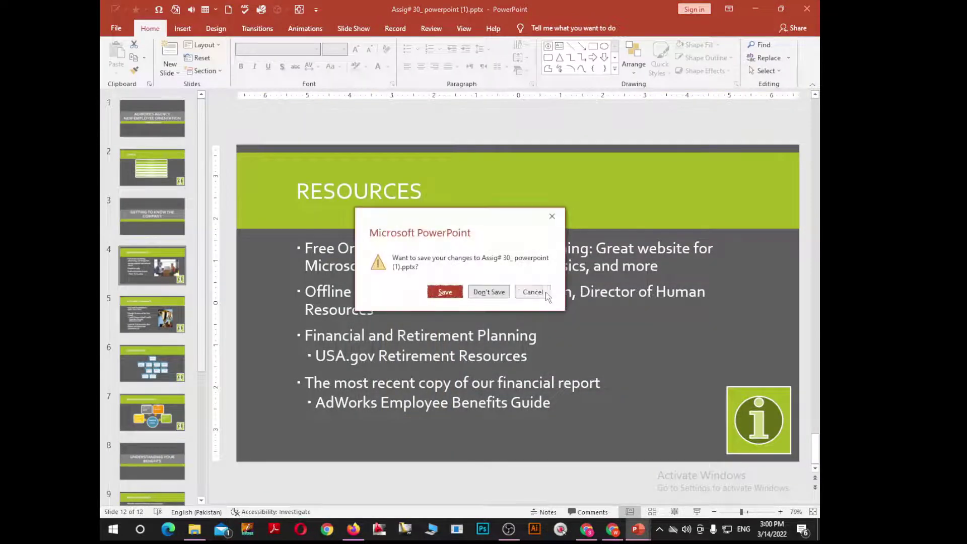
click(490, 294)
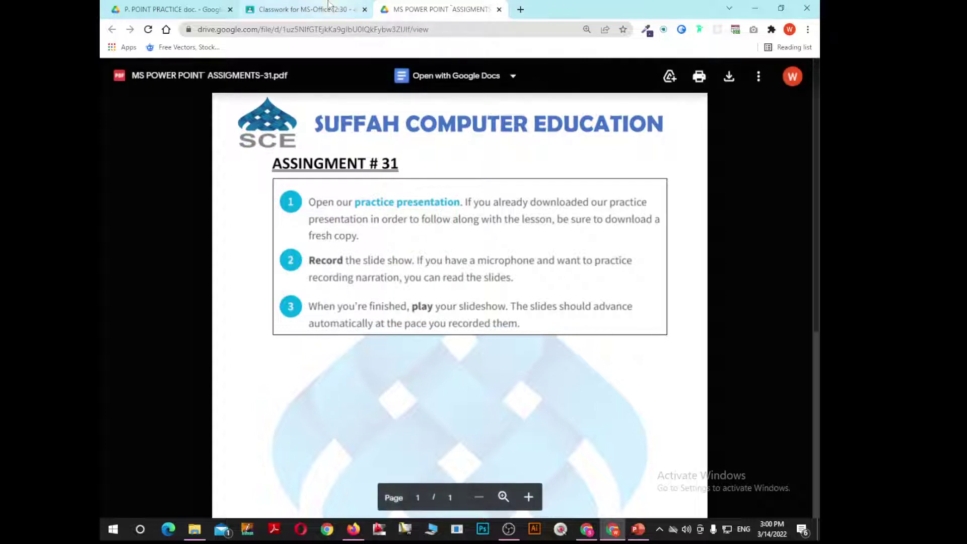
Step: Enable editing on the Internet Safety presentation and bring up the Slide Show tab
click(312, 9)
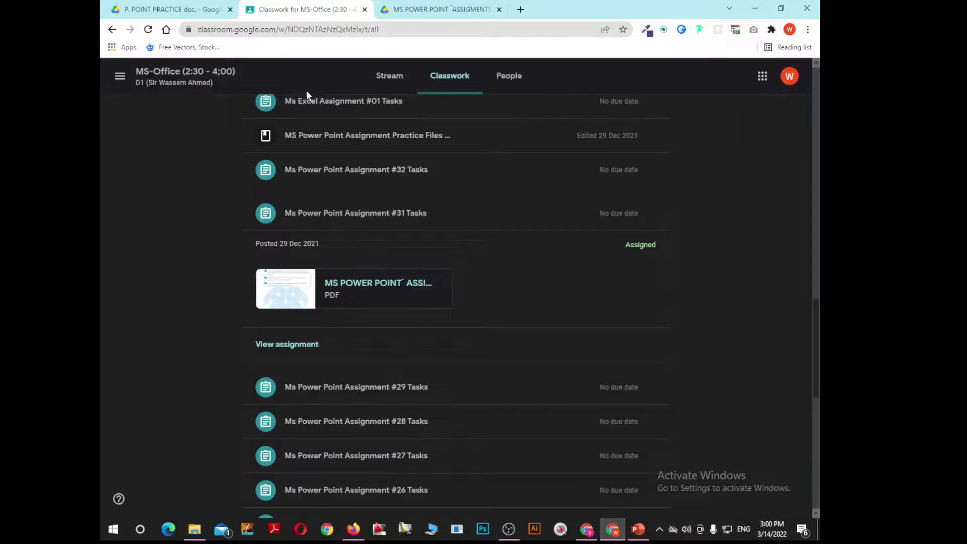
click(636, 535)
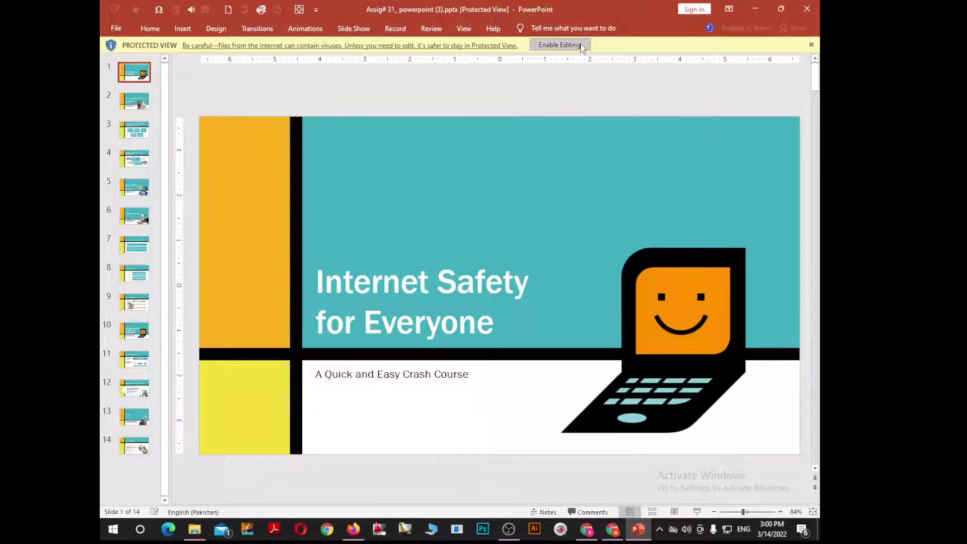
click(560, 45)
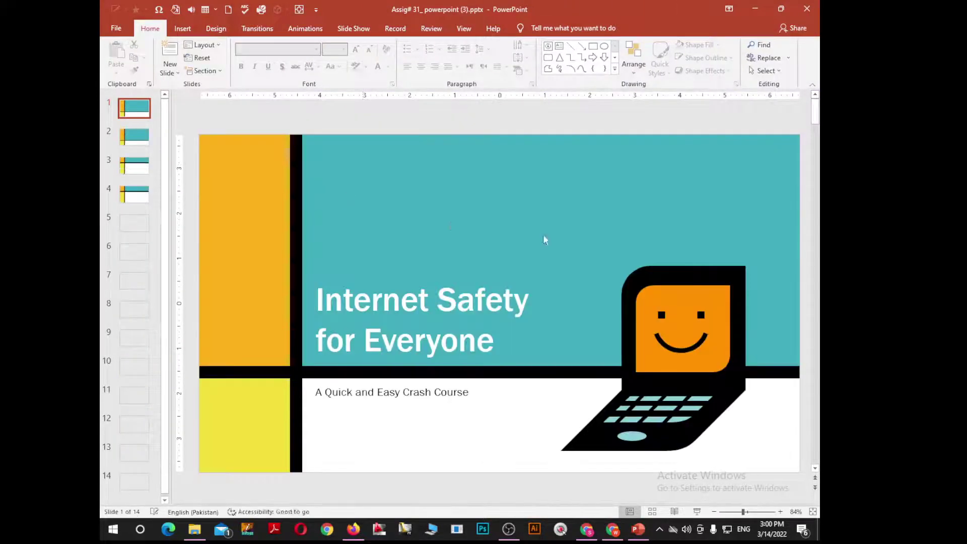
click(462, 29)
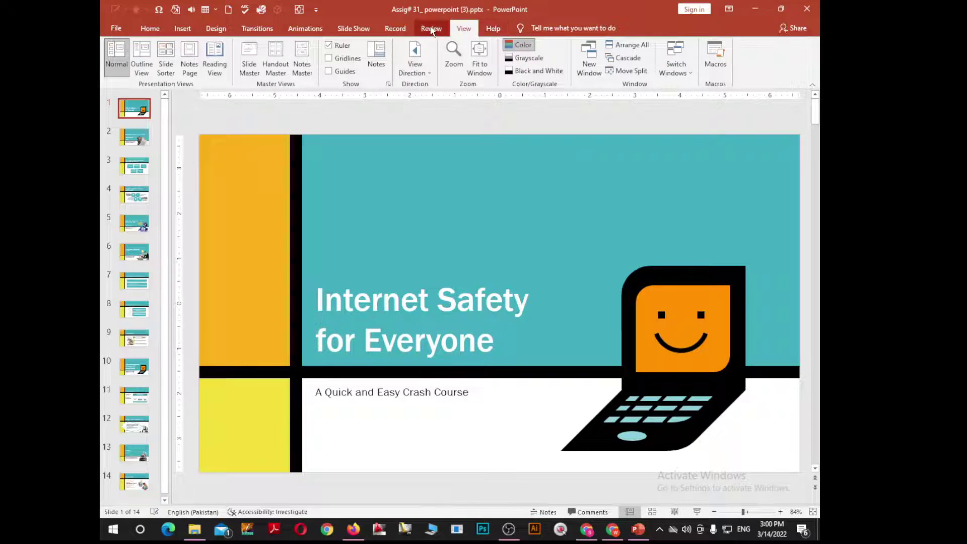
click(360, 31)
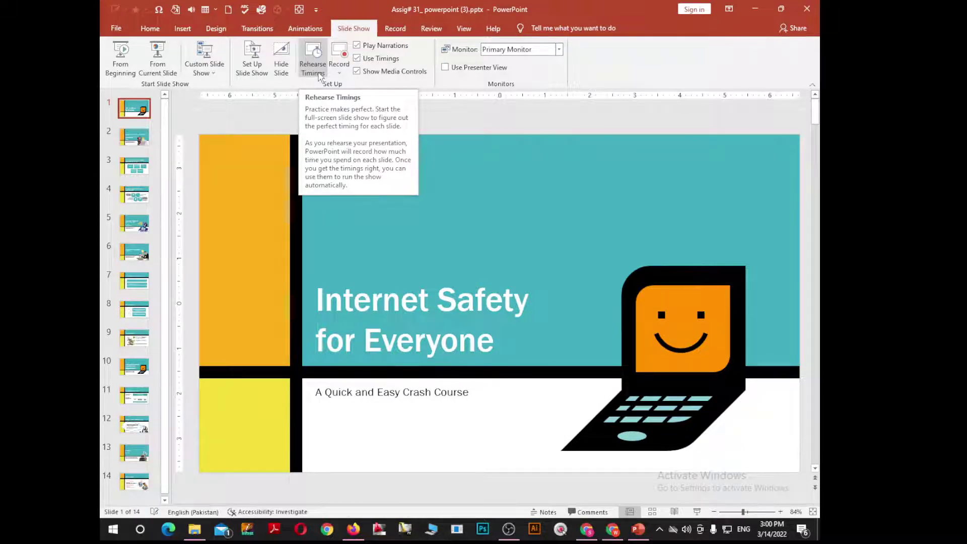
Step: Rehearse slide timings through two slides, then reset the timer on the Internet safety risks slide
click(313, 66)
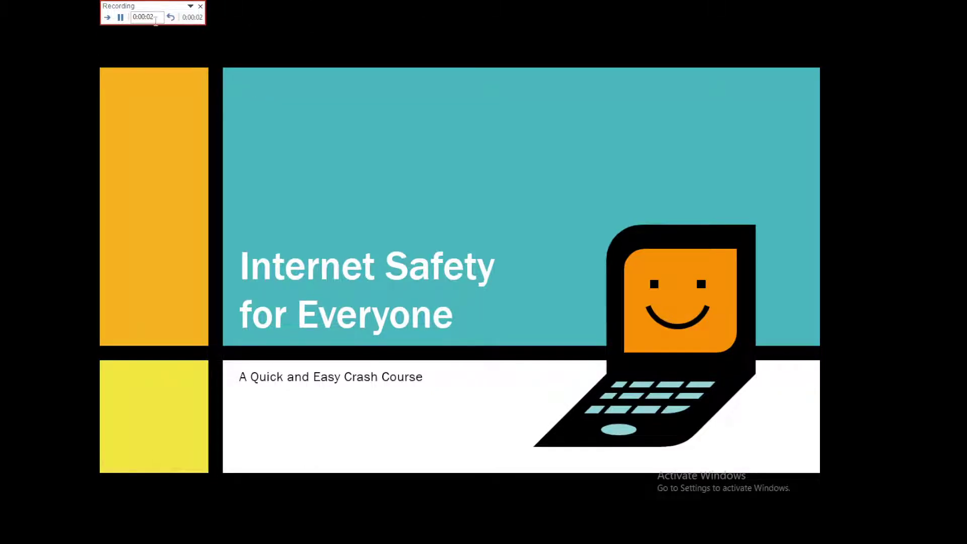
drag(149, 10, 147, 6)
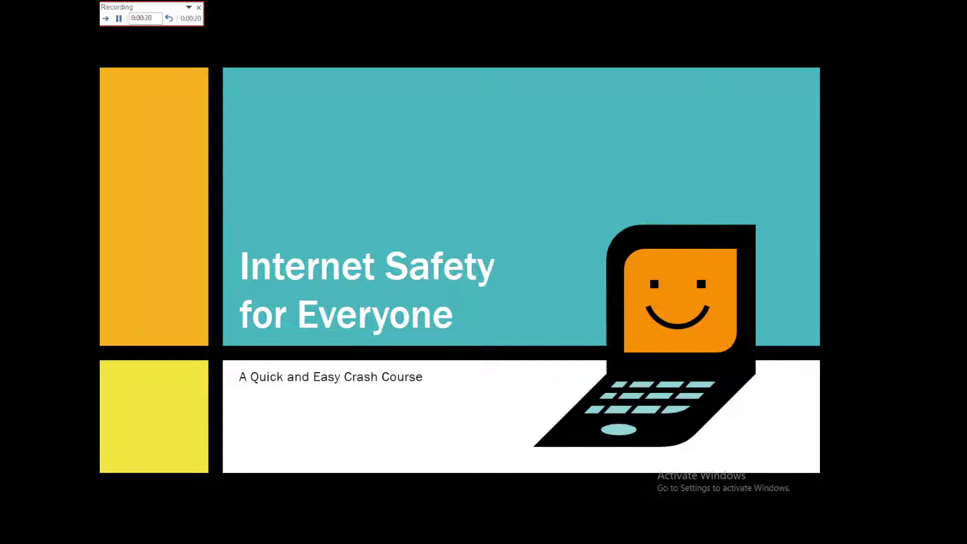
key(Right)
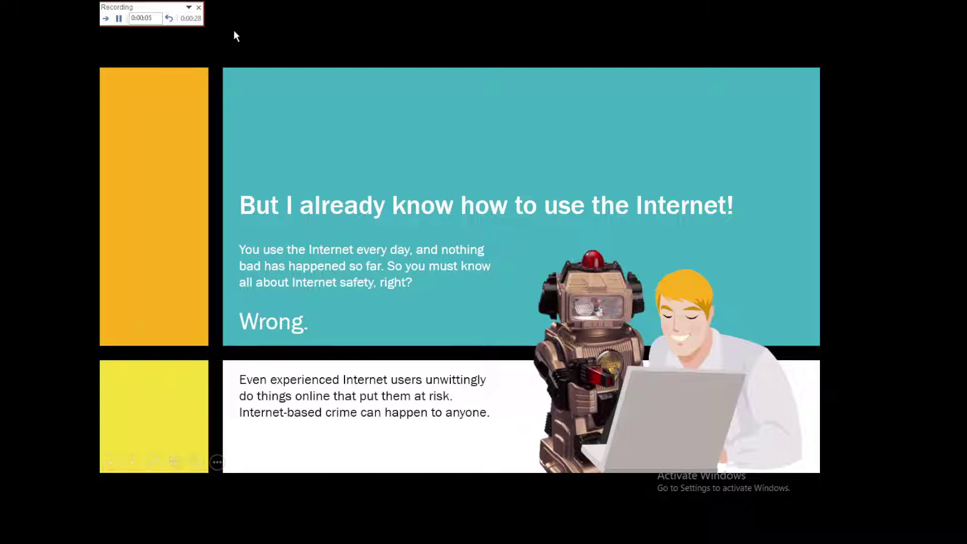
click(709, 133)
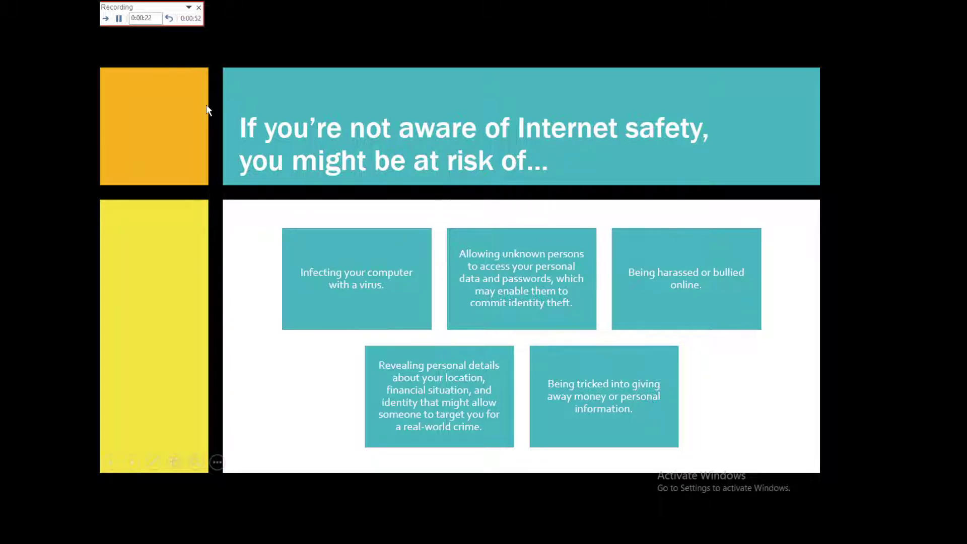
click(170, 20)
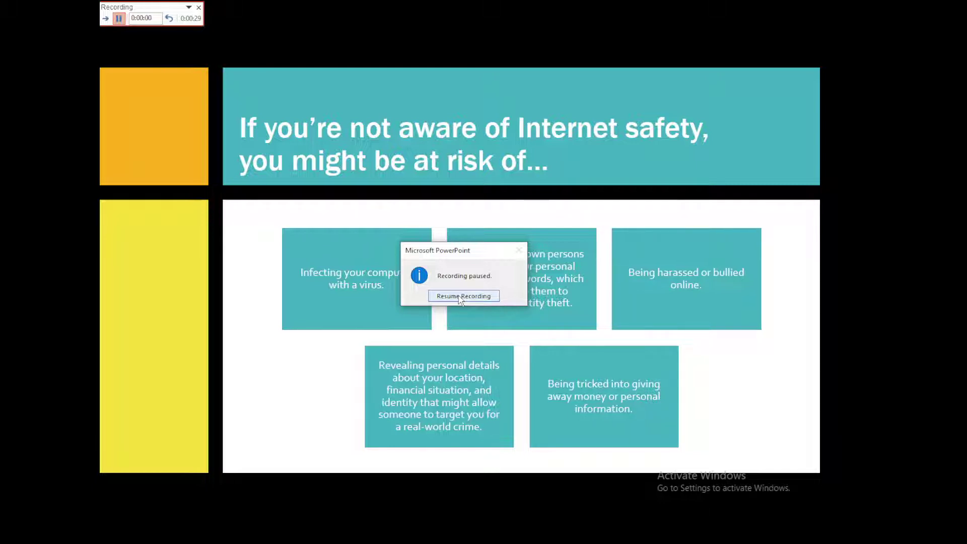
Step: Resume and finish the rehearsal, keeping the new slide timings totalling 0:00:48
click(460, 296)
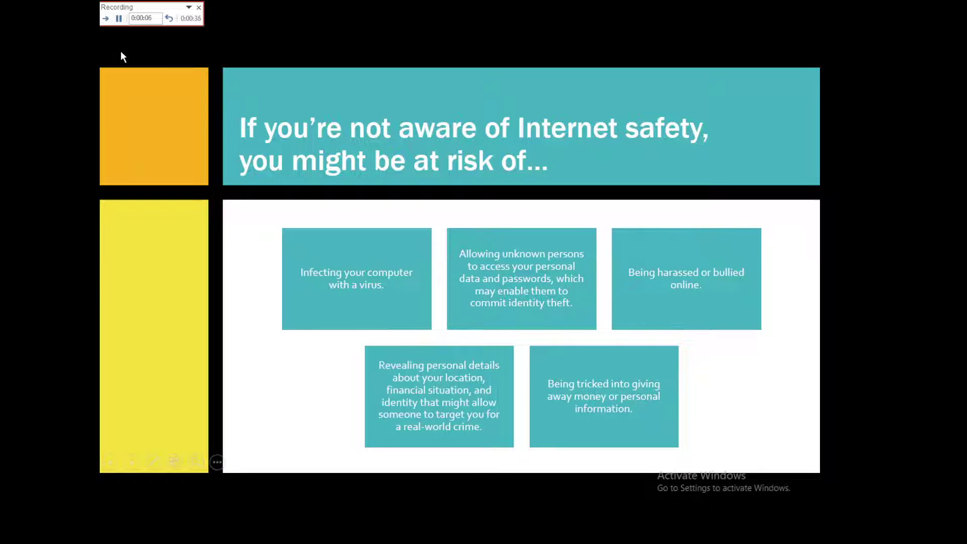
click(124, 24)
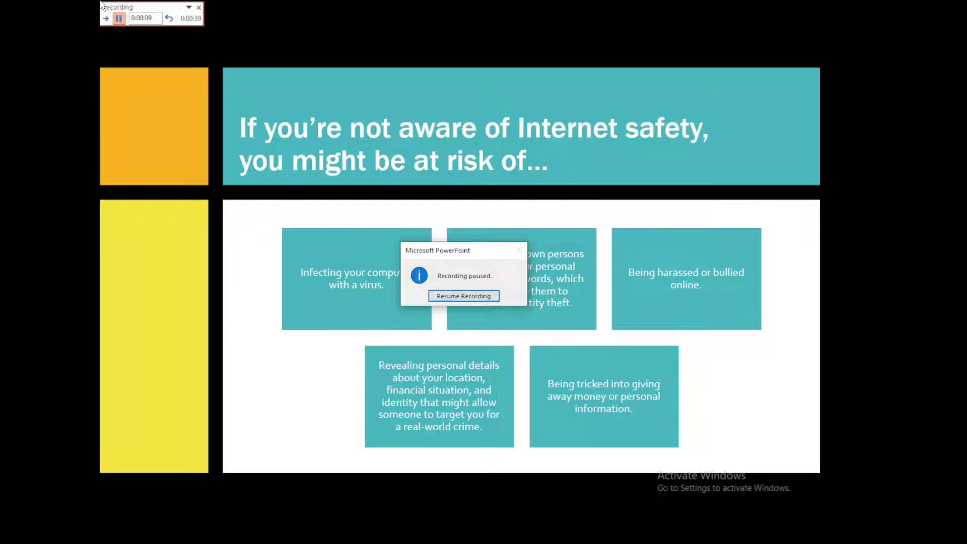
click(464, 296)
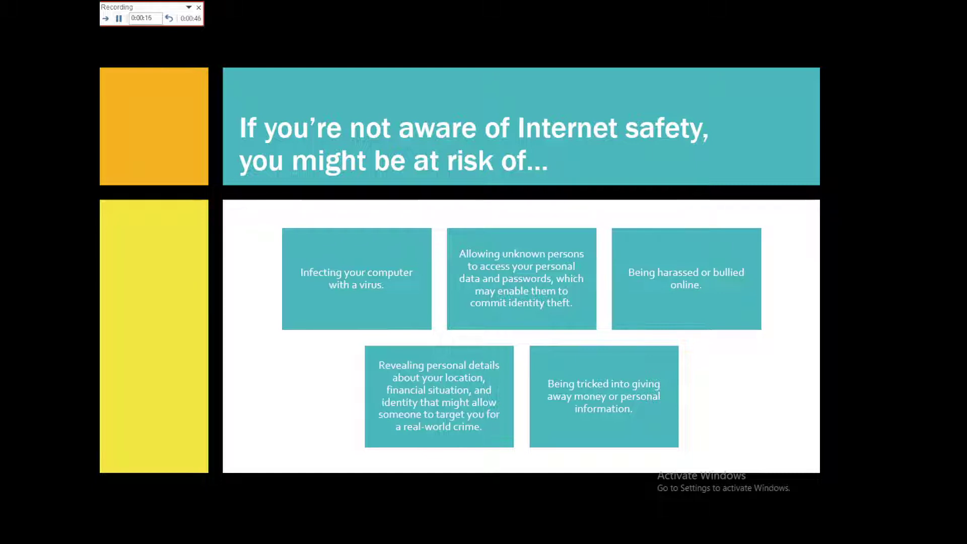
key(Escape)
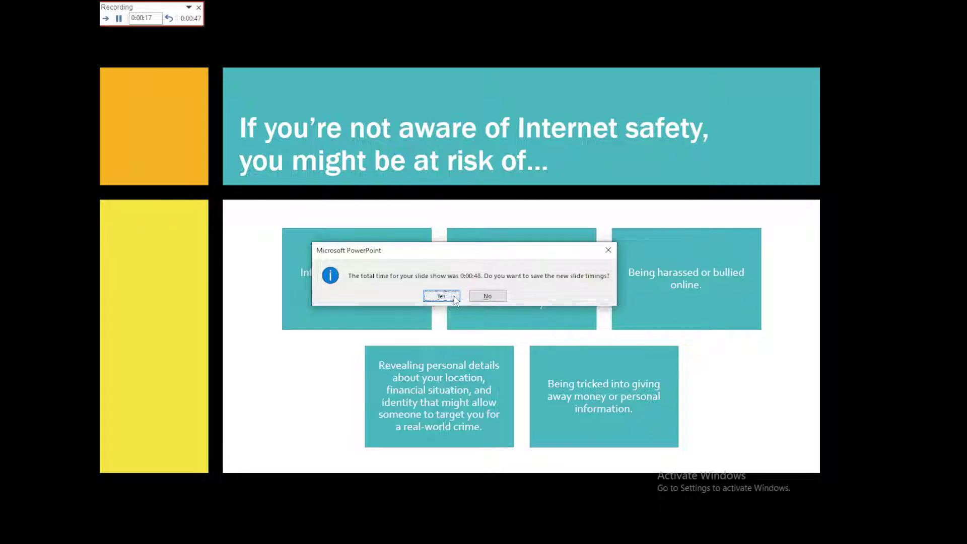
click(455, 298)
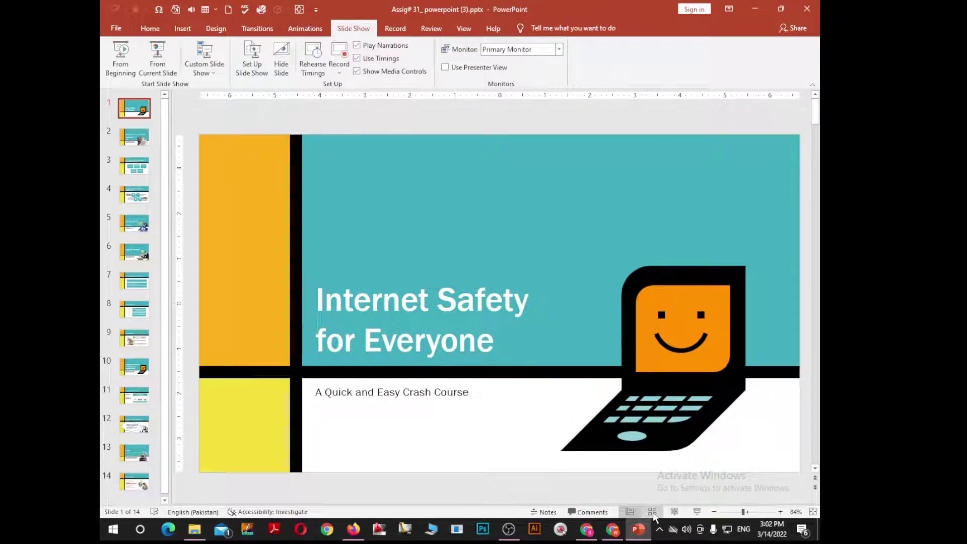
Step: Review the slide timings in Slide Sorter, then switch to the Assignment #31 PDF in Chrome
click(652, 512)
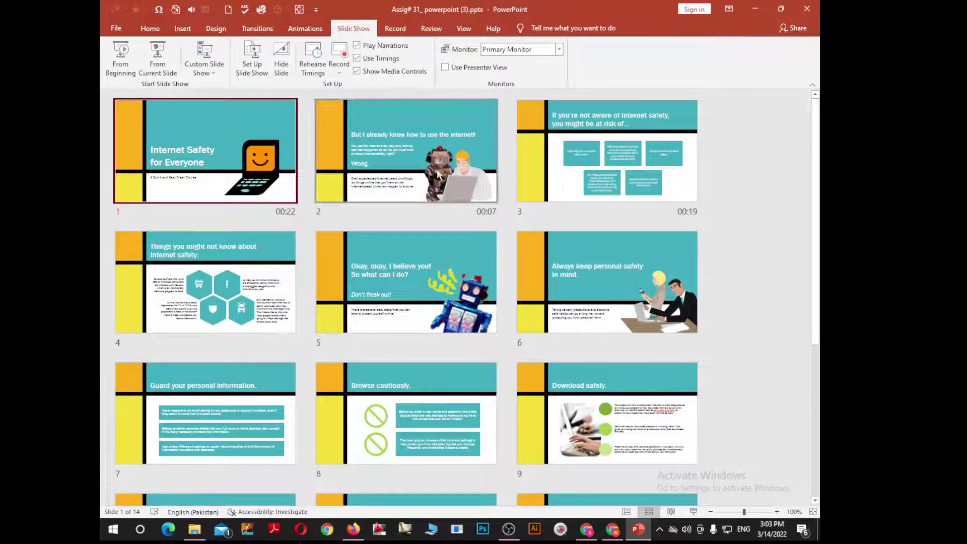
scroll(500, 387, down, 5)
scroll(500, 387, up, 5)
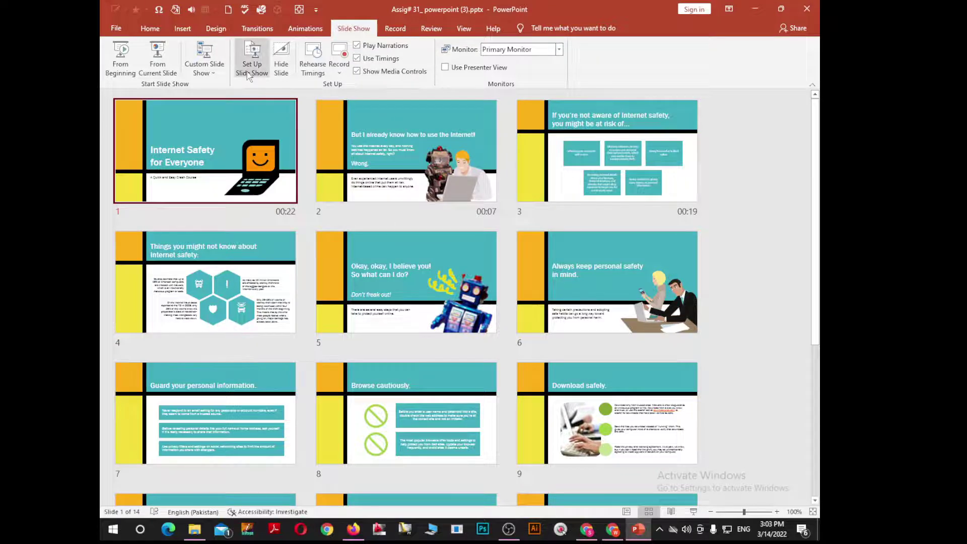
key(alt+Tab)
key(ctrl+Tab)
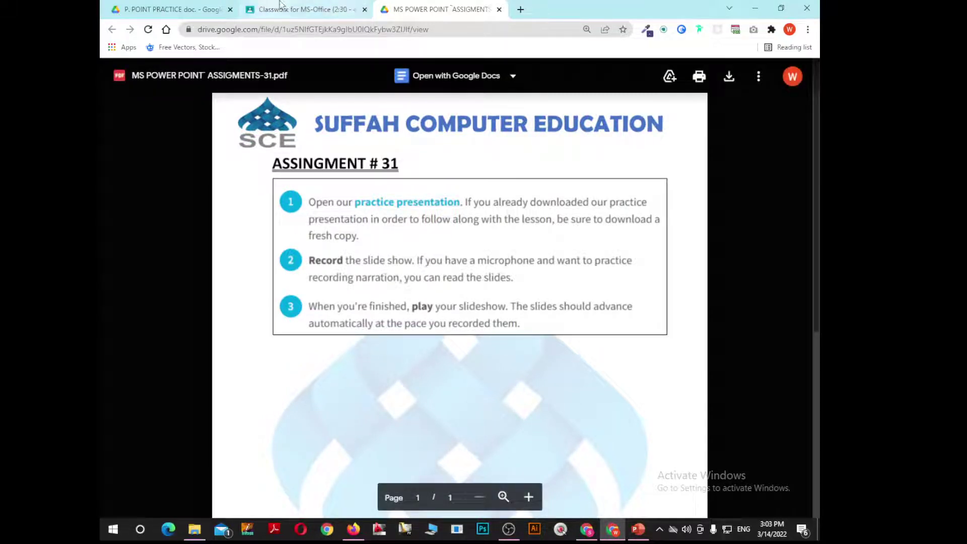
Step: Briefly play the slide show from slide 1 with F5, then return to Normal view
click(638, 530)
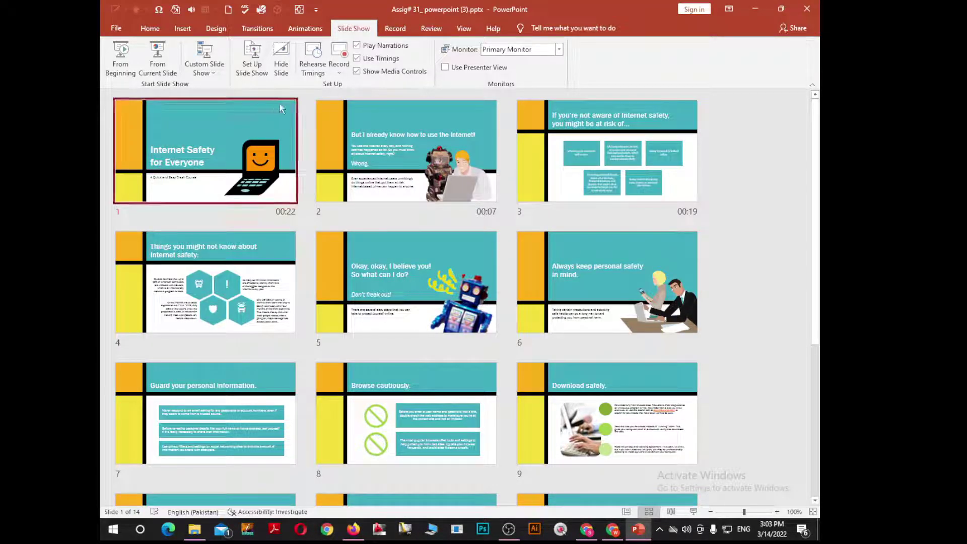
key(F5)
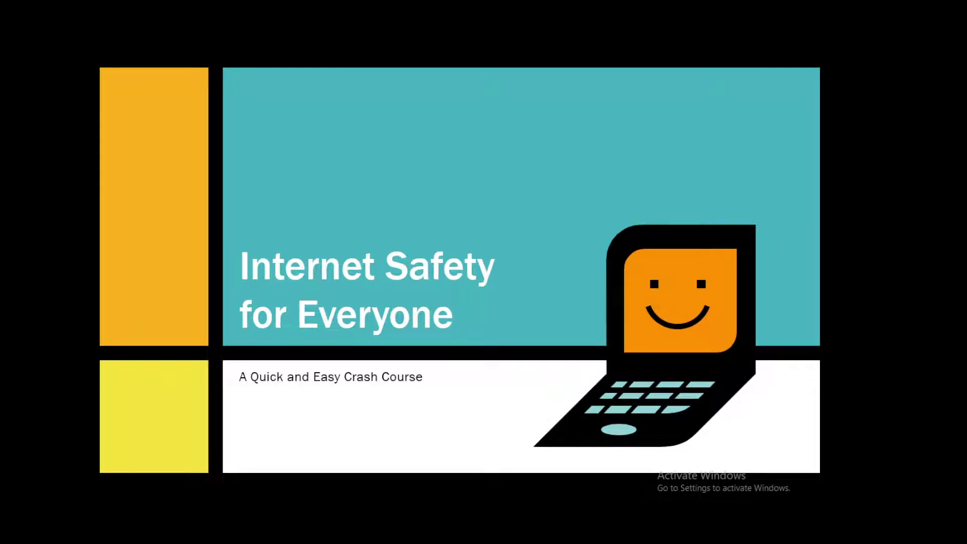
key(Escape)
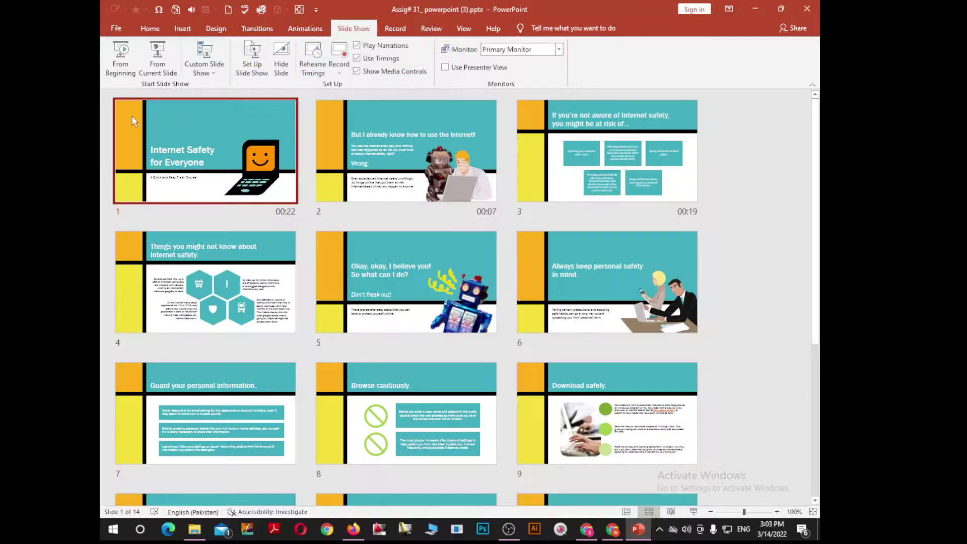
click(627, 511)
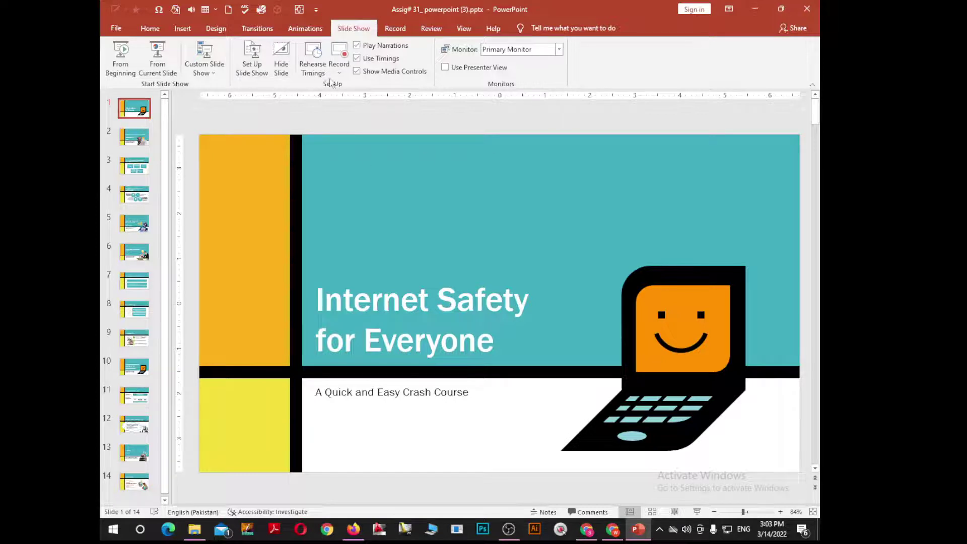
Step: Recheck the assignment in Chrome, then show the Record options on PowerPoint's Slide Show tab
click(613, 529)
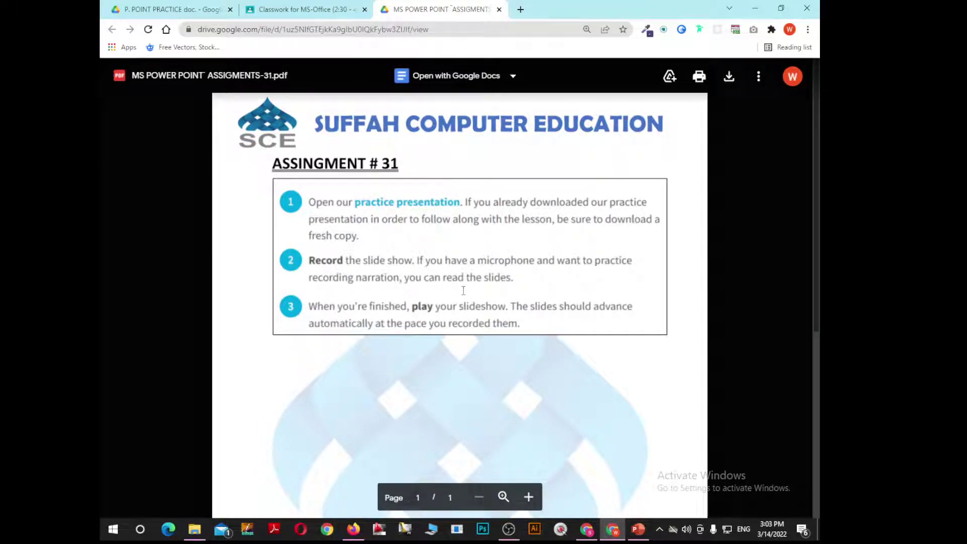
key(alt+Tab)
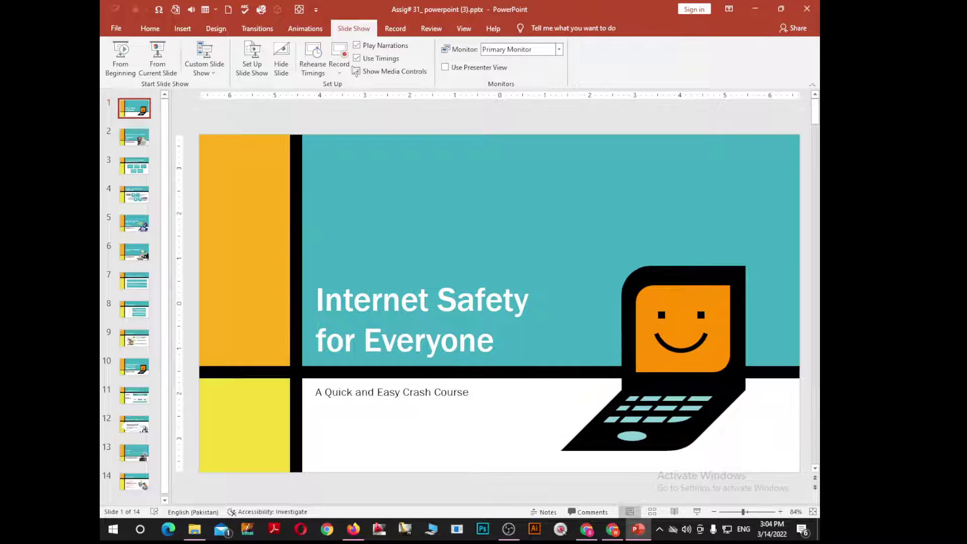
click(340, 77)
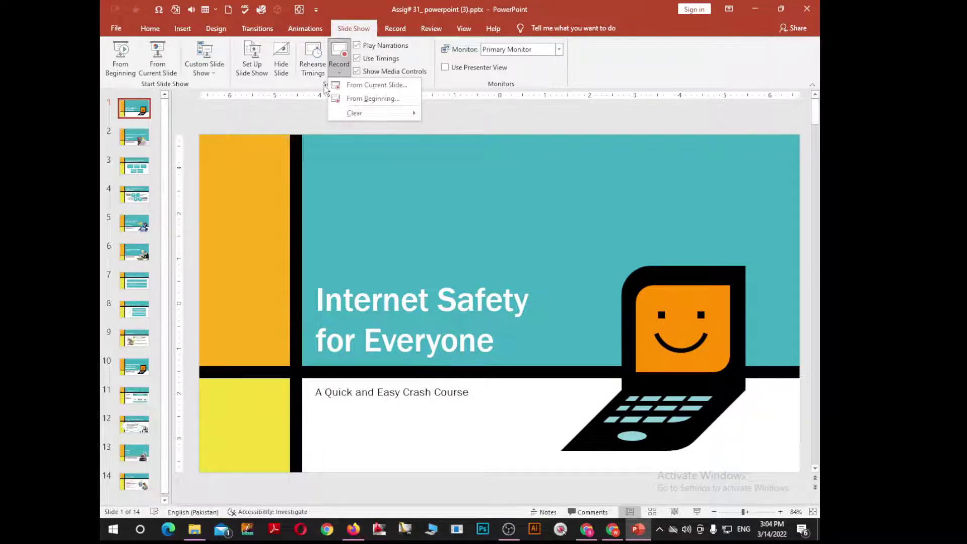
Step: Choose to record the slide show From Beginning
click(391, 99)
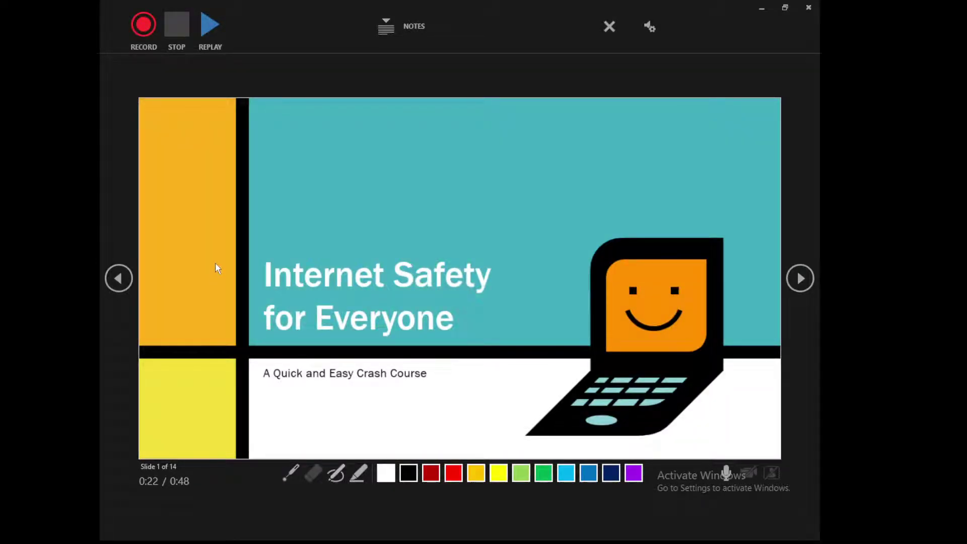
Step: Record slide 1, advance to slide 2, and toggle the laser pointer off and the pen on
click(140, 26)
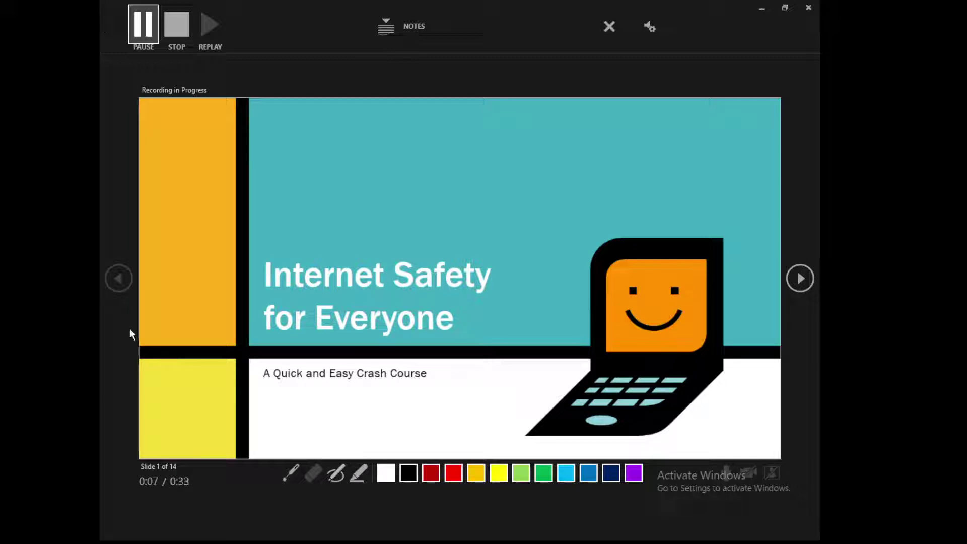
click(799, 274)
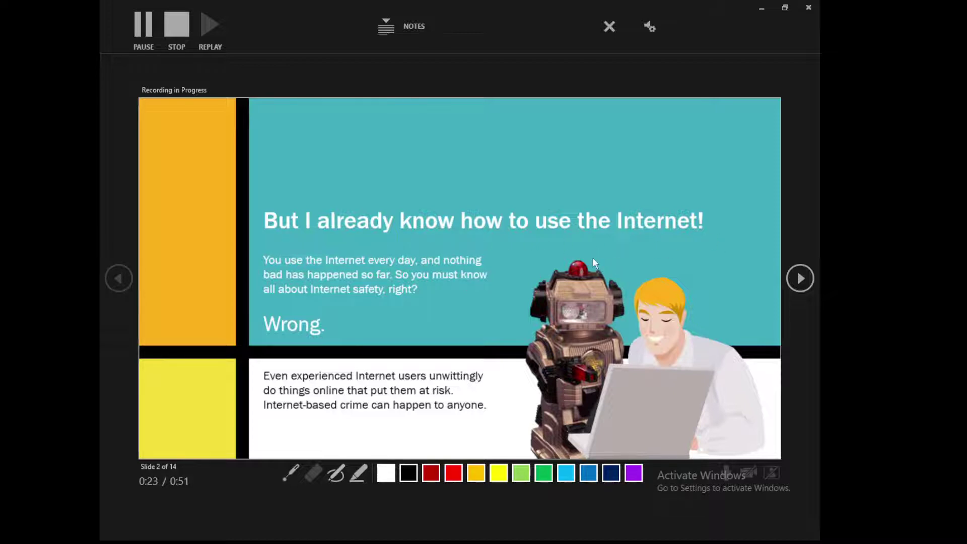
key(ctrl+l)
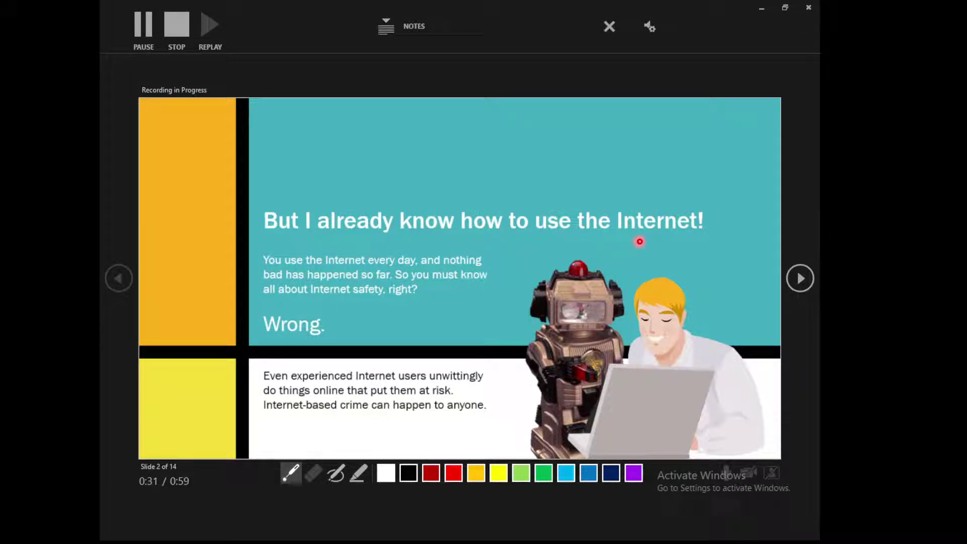
key(ctrl+l)
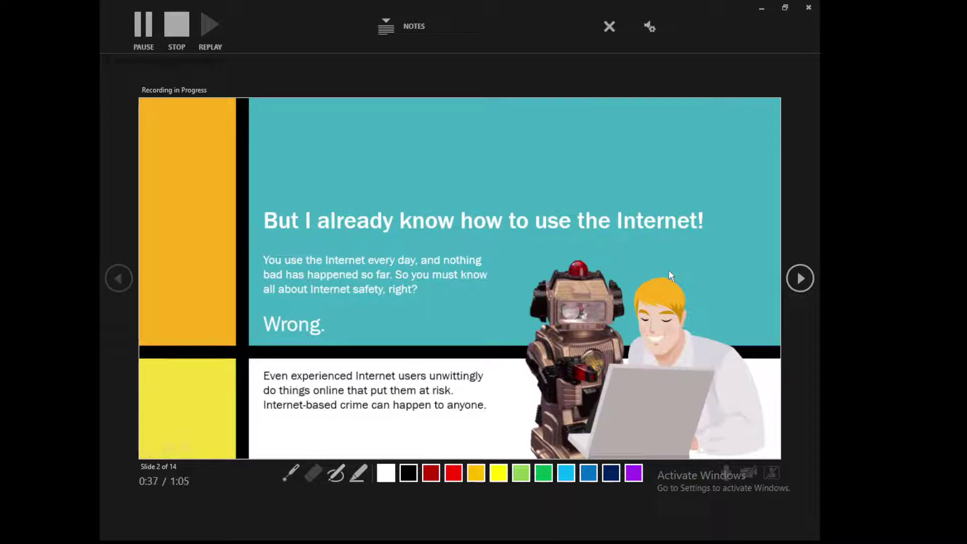
key(ctrl+p)
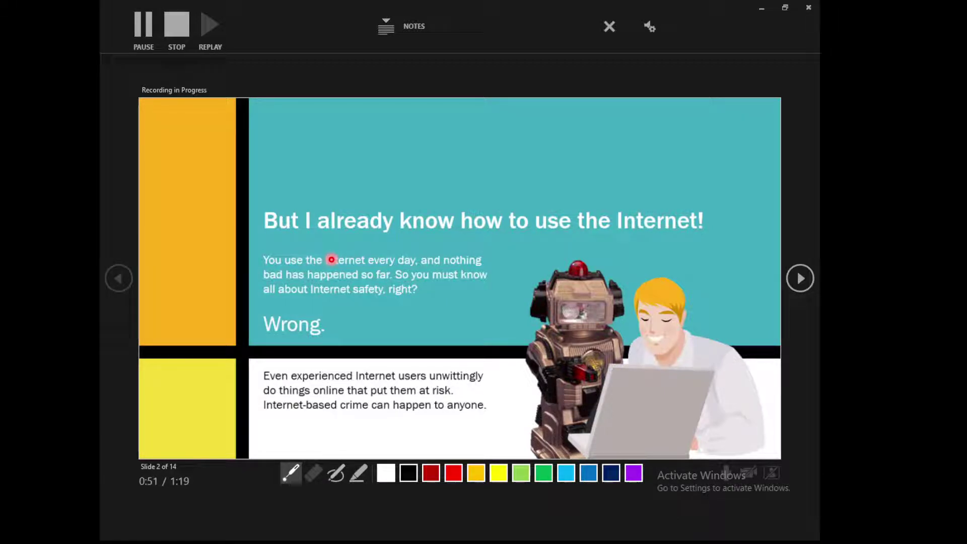
Step: Mark up the slide in red ink: underline 'right?' and circle 'Wrong.' and the man's head
key(Escape)
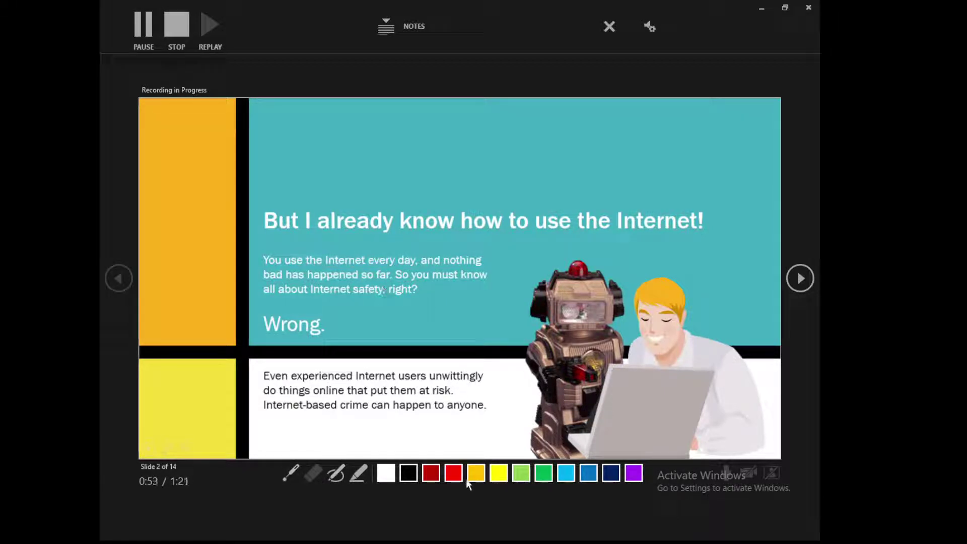
click(453, 474)
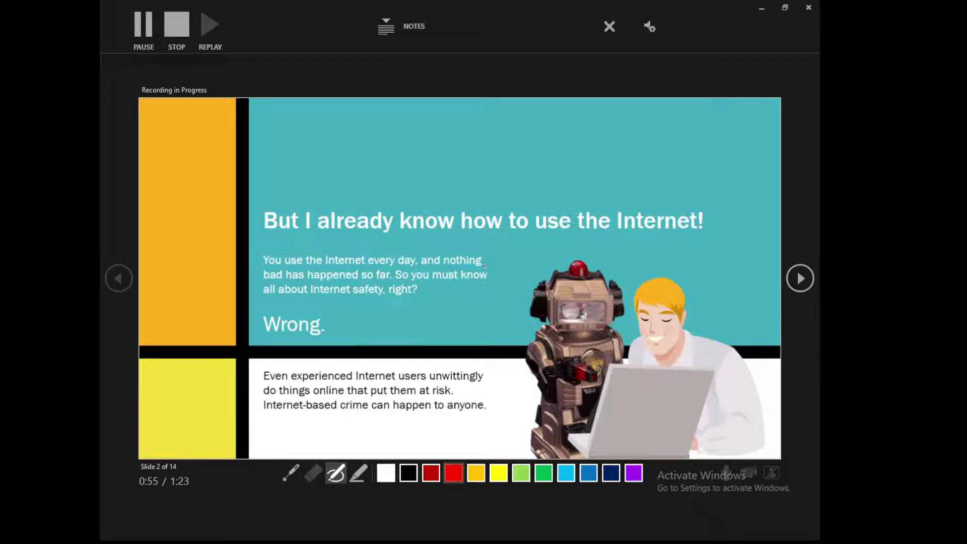
drag(387, 302, 430, 298)
drag(289, 309, 293, 307)
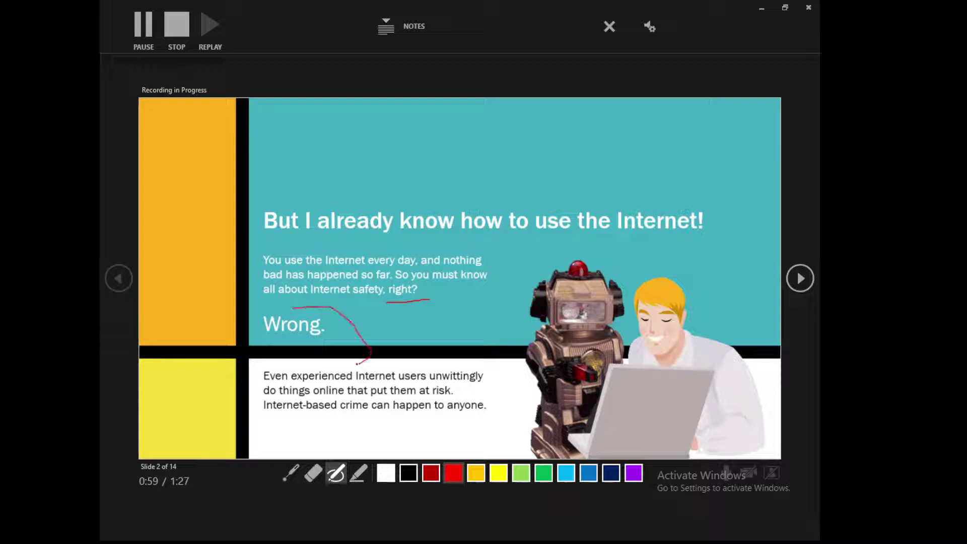
drag(642, 199, 619, 163)
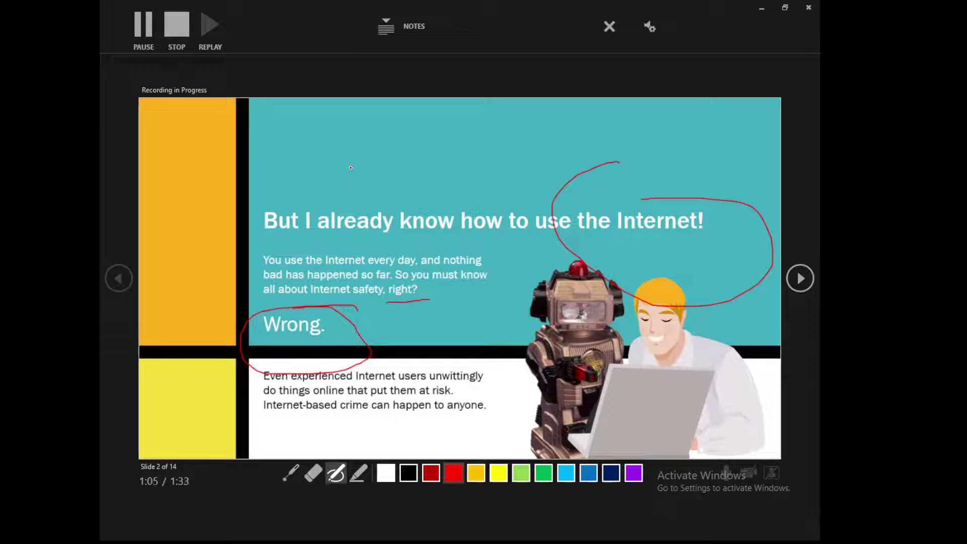
Step: Advance the recording through slides 3 and 4 to slide 5, then pause it
key(Right)
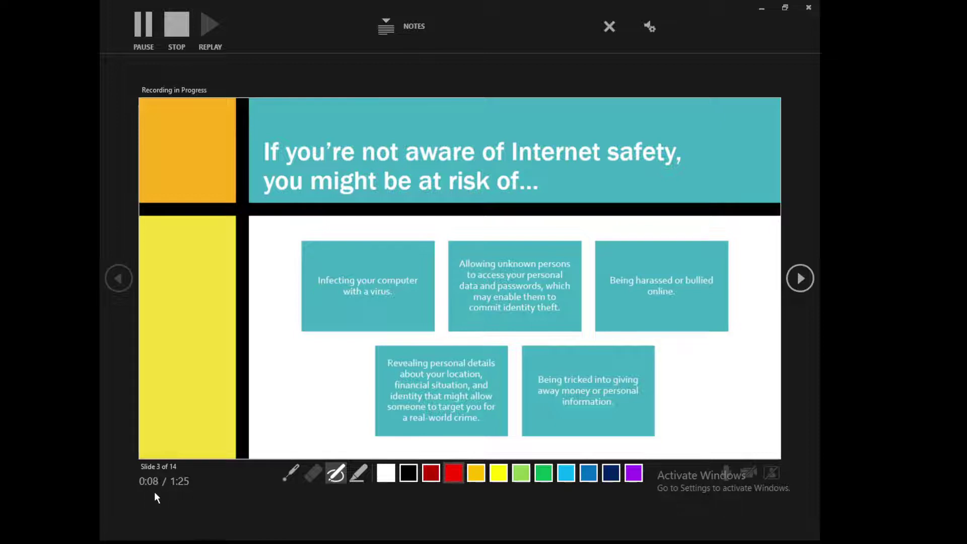
click(217, 435)
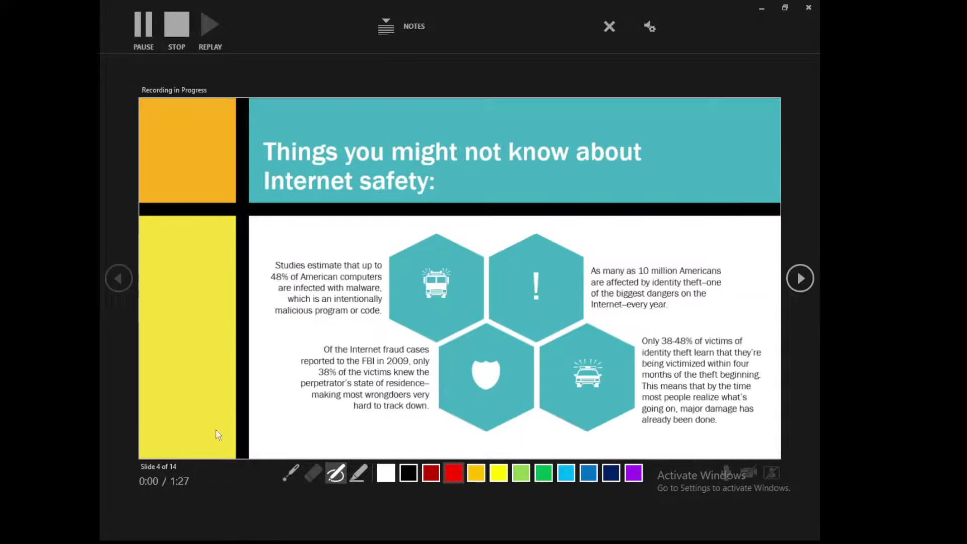
click(217, 435)
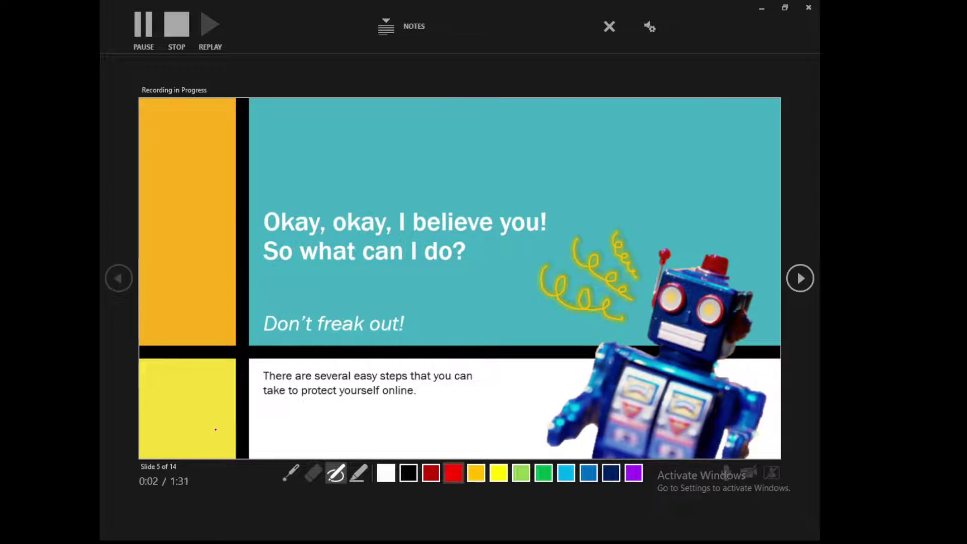
click(149, 34)
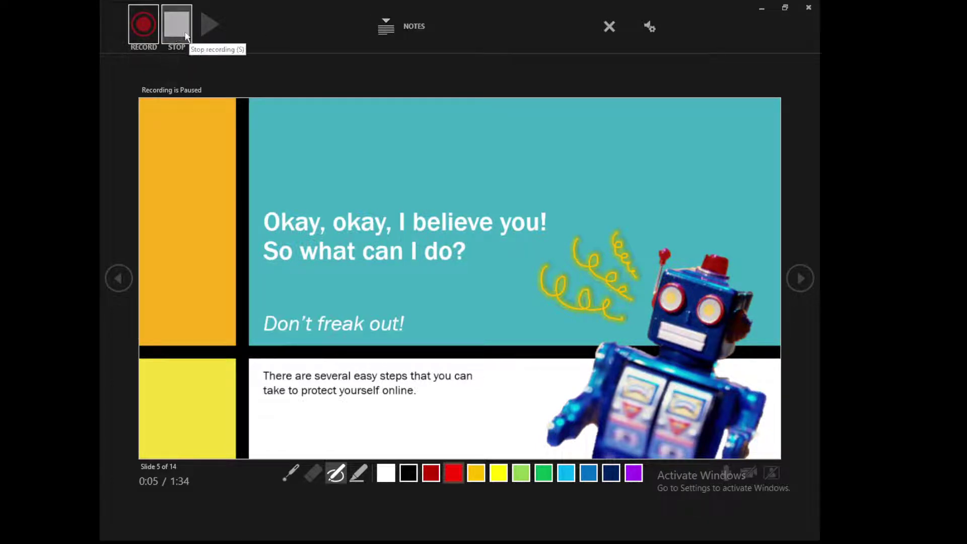
Step: Resume the recording and bring up the speaker notes for slide 5
click(144, 35)
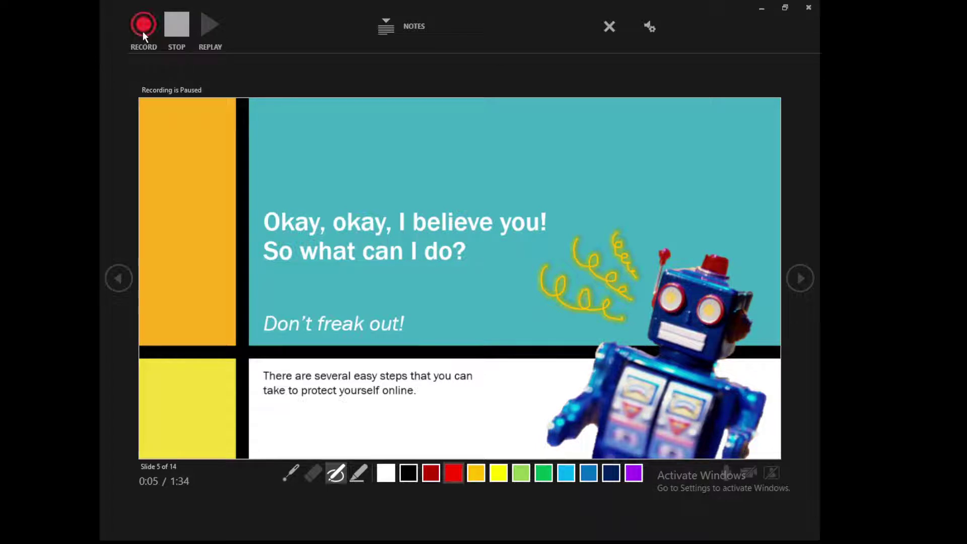
click(389, 23)
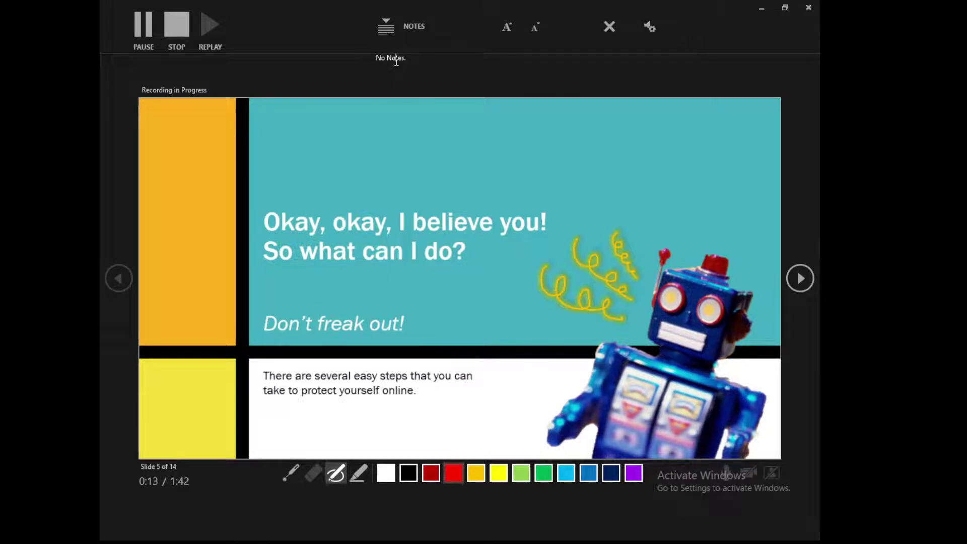
click(408, 56)
Step: Check the microphone and camera settings, then dismiss them
click(650, 28)
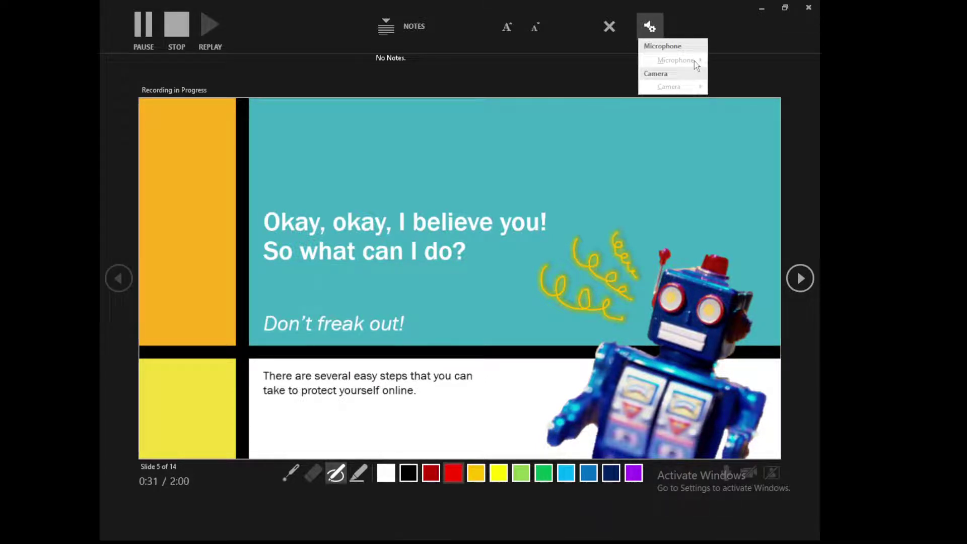
click(649, 26)
click(650, 26)
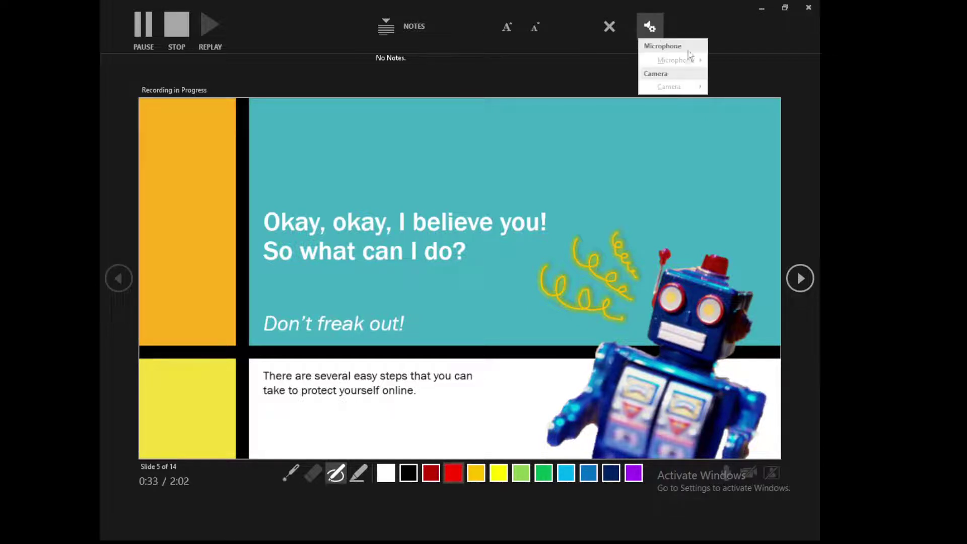
click(699, 20)
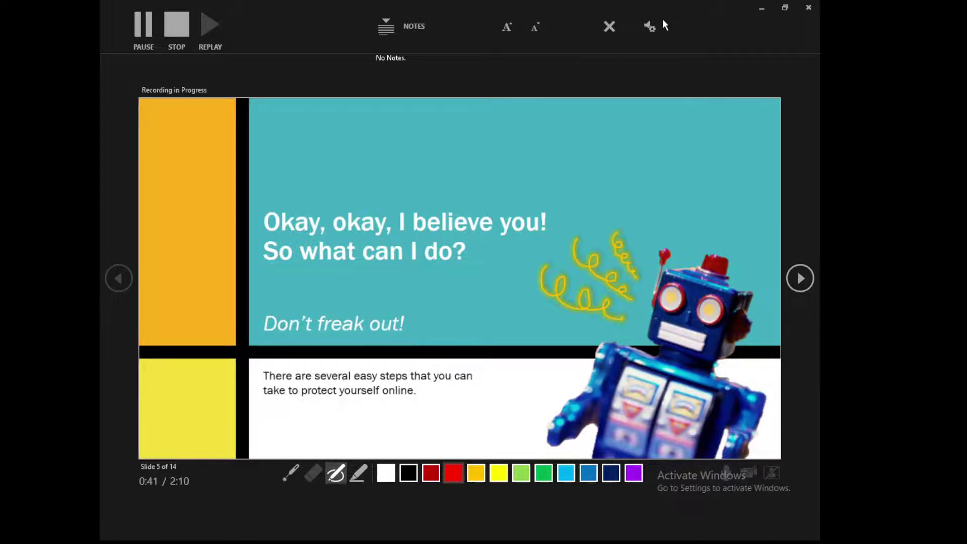
Step: Record slide 6, stop the recording, and return to the normal editing view
key(Right)
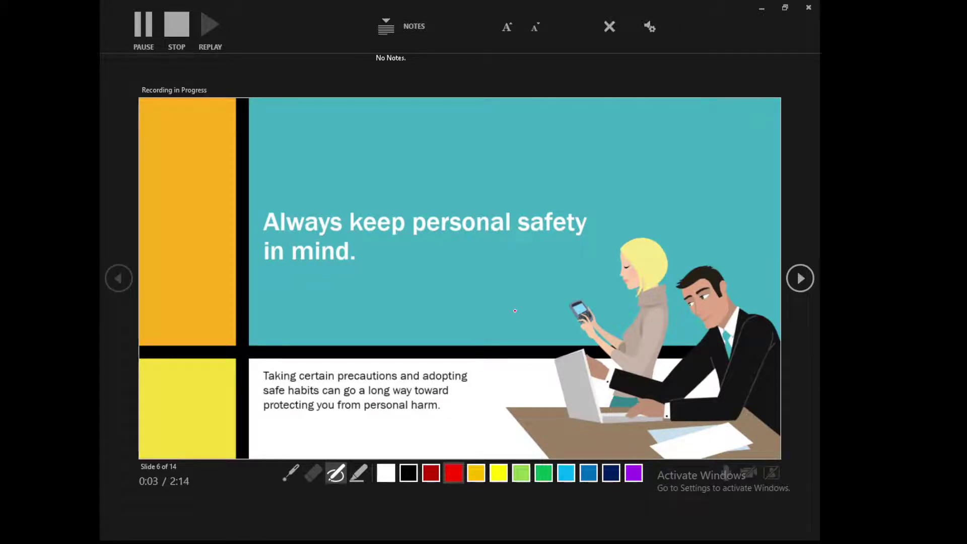
click(184, 38)
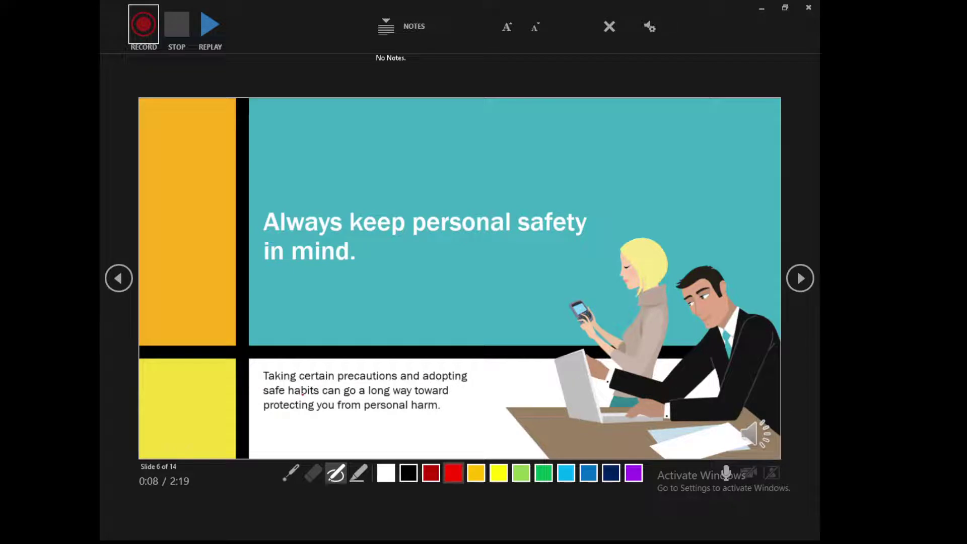
key(Escape)
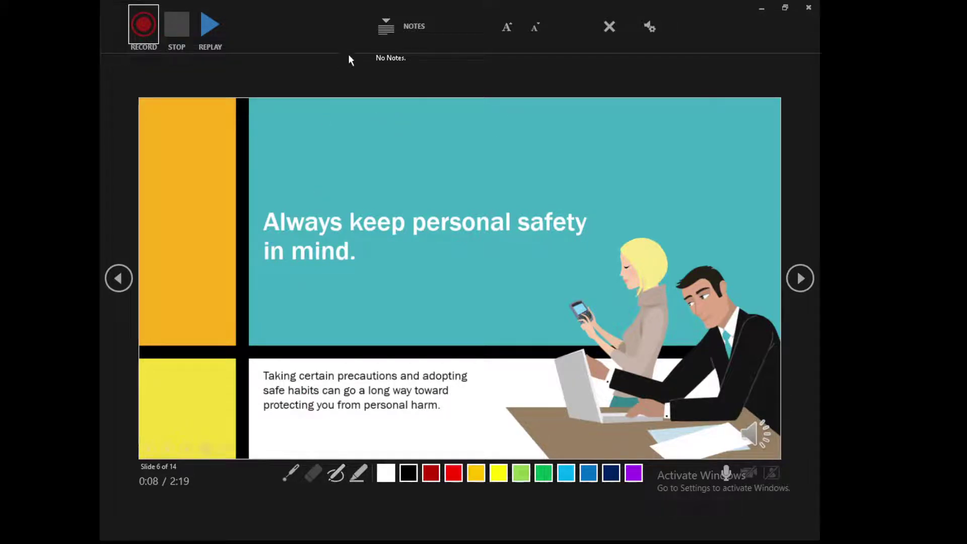
key(Escape)
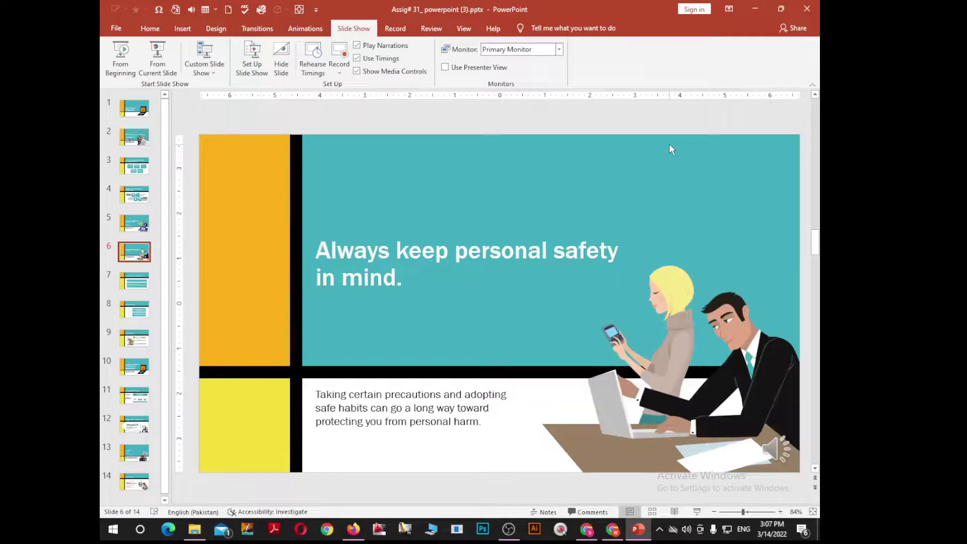
Step: Switch to Slide Sorter and click through slides 1–4 to review their recorded times
click(652, 513)
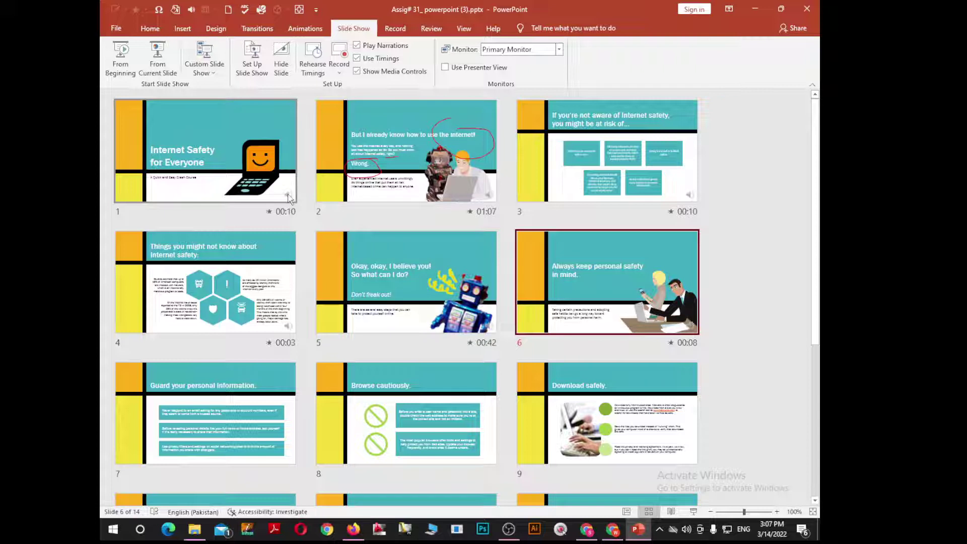
click(292, 200)
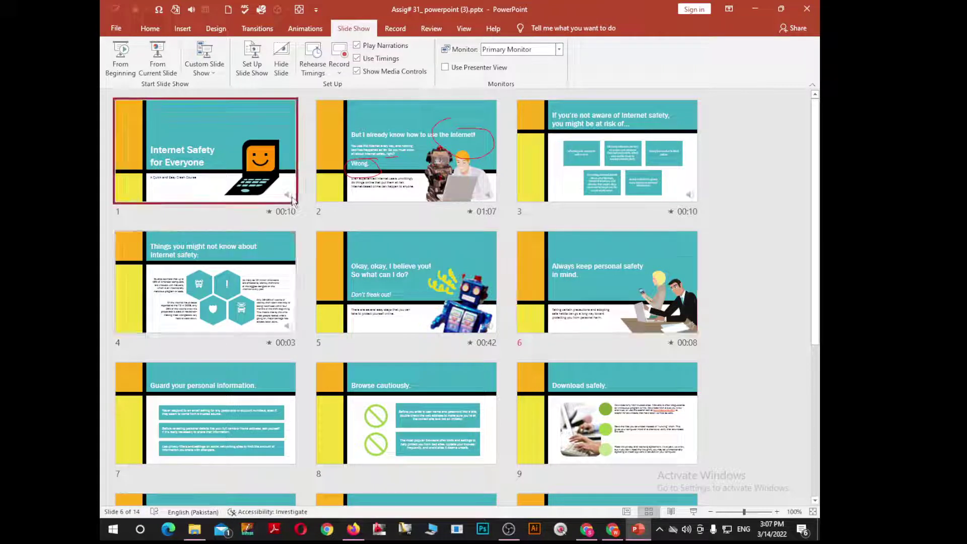
click(463, 189)
click(627, 187)
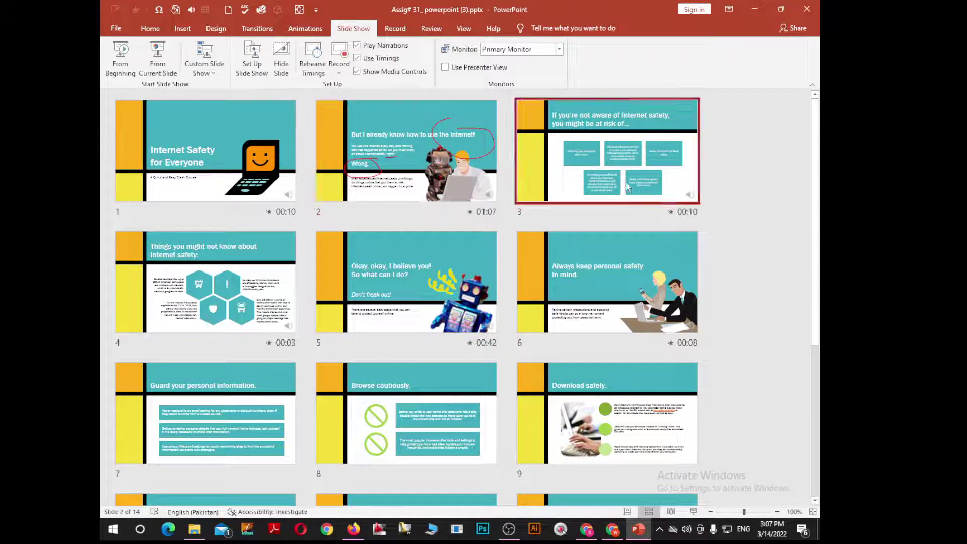
click(292, 280)
Step: Scroll the thumbnail grid, select slide 1, and bring up the Record options
scroll(501, 338, down, 5)
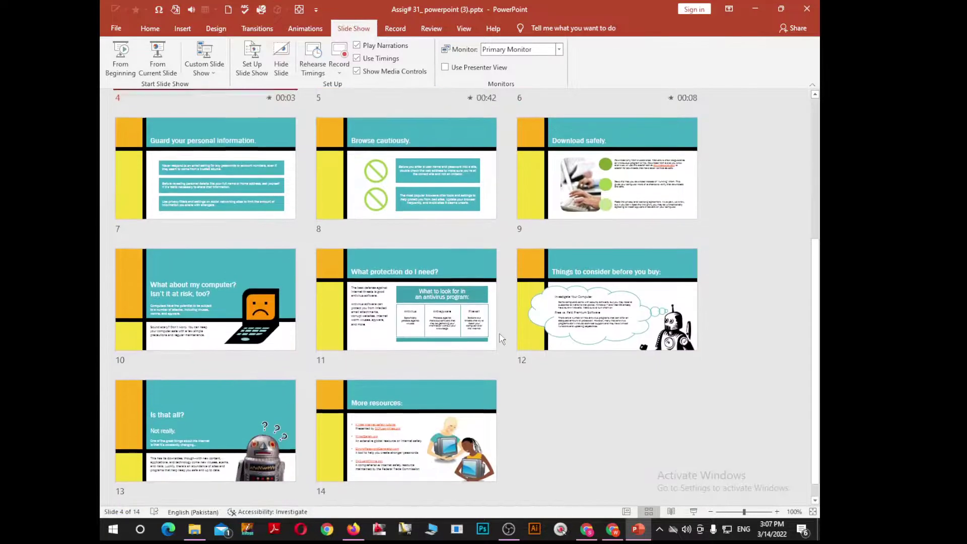
scroll(501, 338, down, 1)
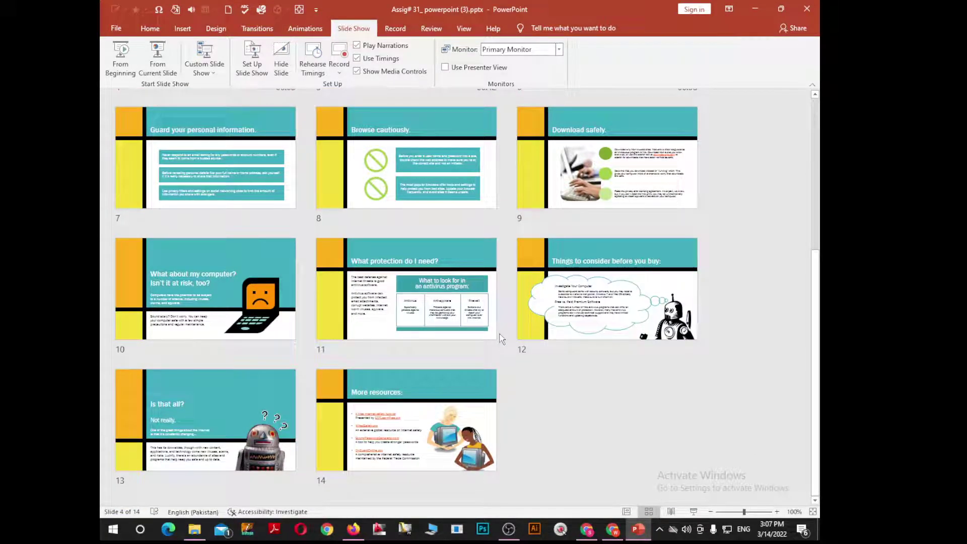
scroll(501, 339, up, 3)
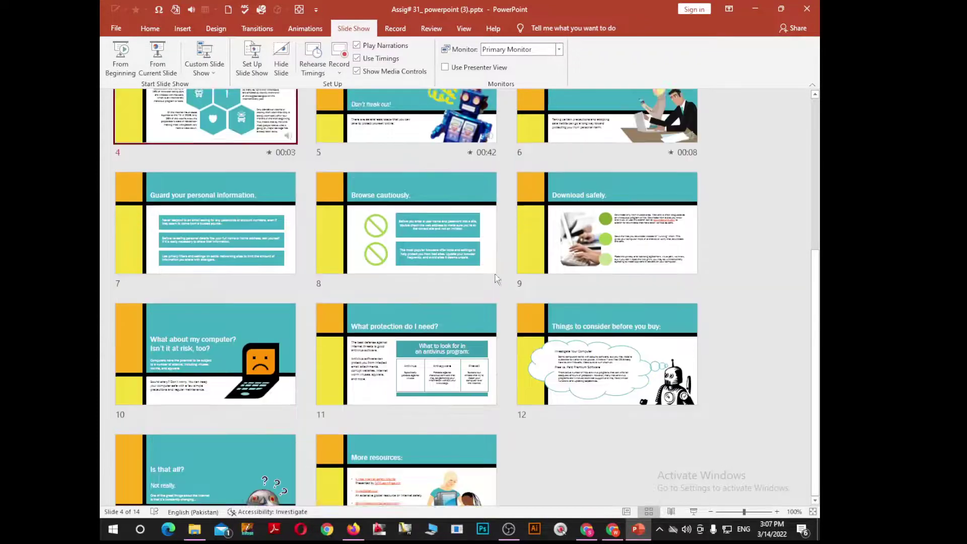
scroll(476, 228, up, 5)
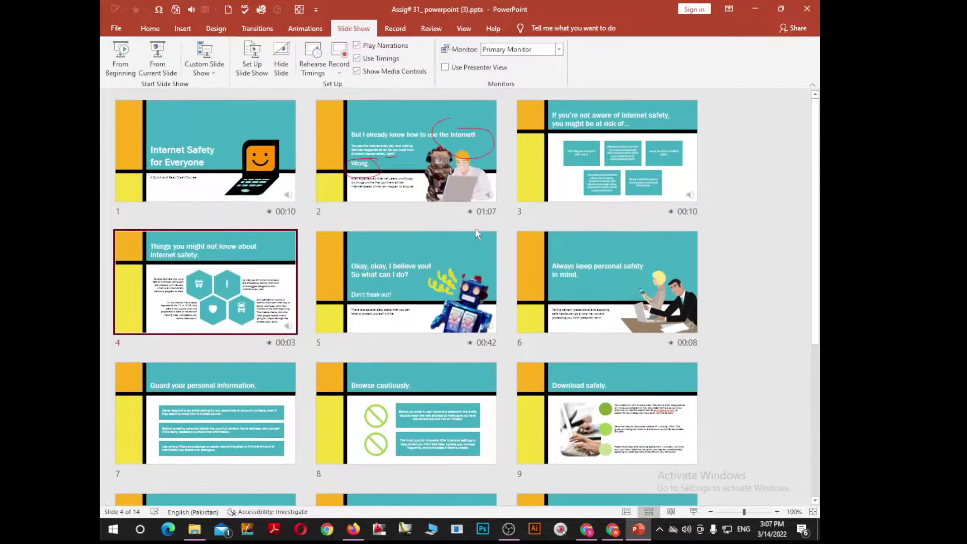
click(250, 171)
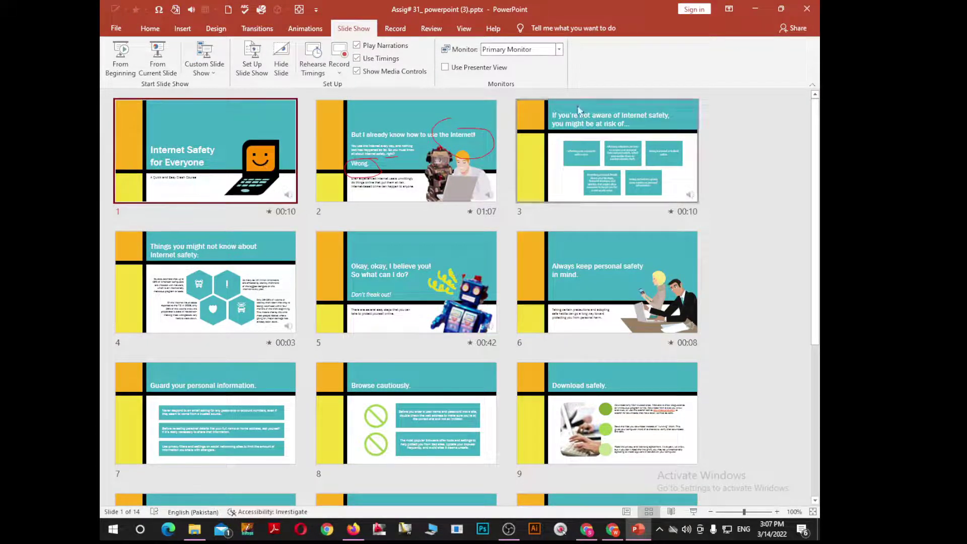
click(339, 75)
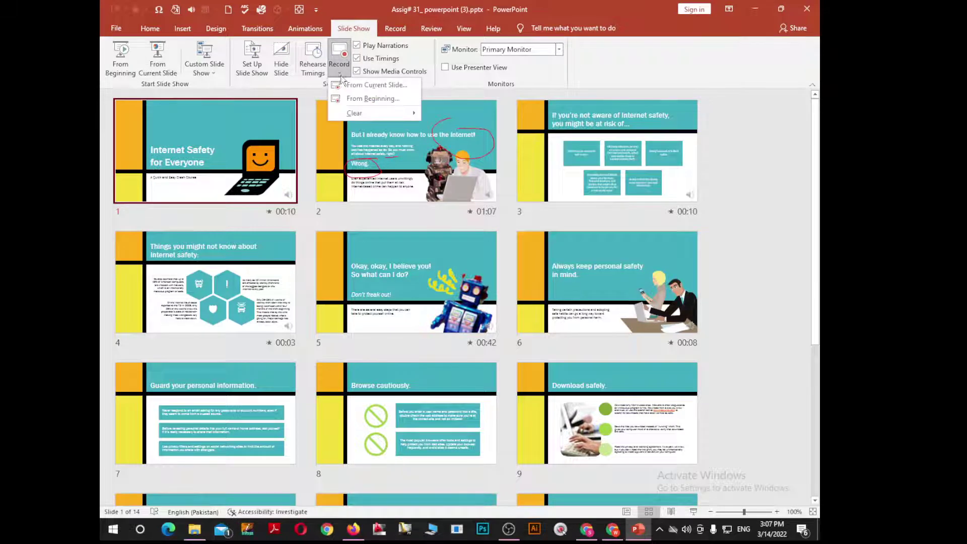
mouse_move(370, 113)
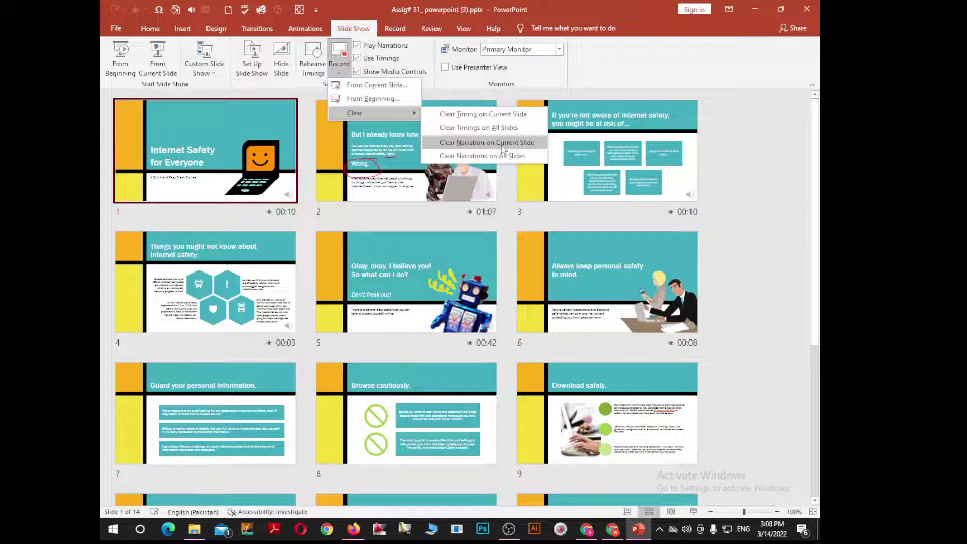
Step: Clear slide 1's recorded narration and its 00:10 timing
click(496, 146)
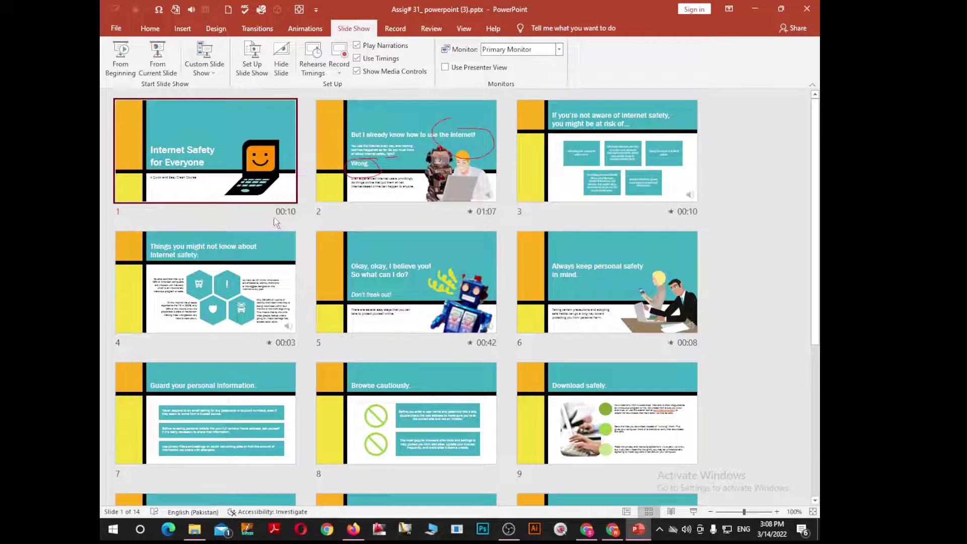
click(340, 74)
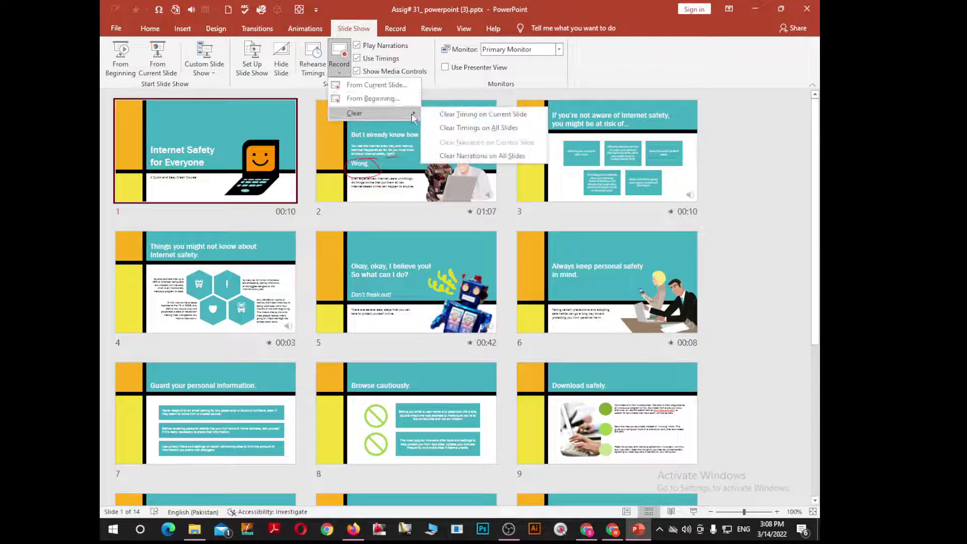
click(499, 116)
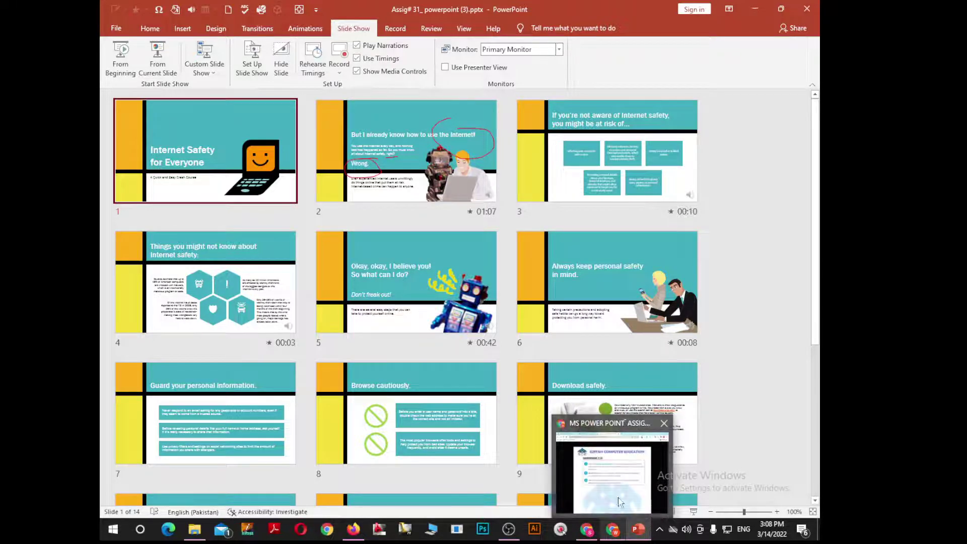
click(614, 534)
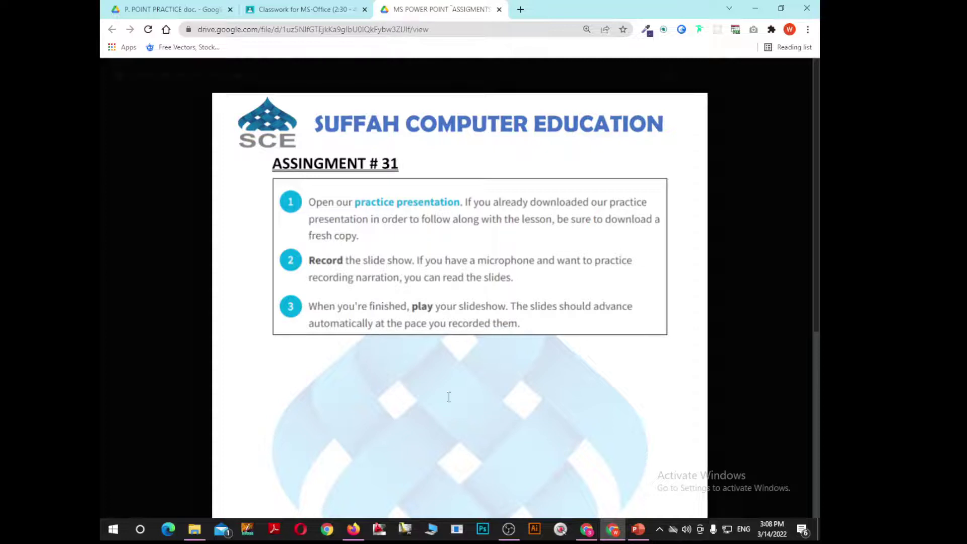
click(637, 529)
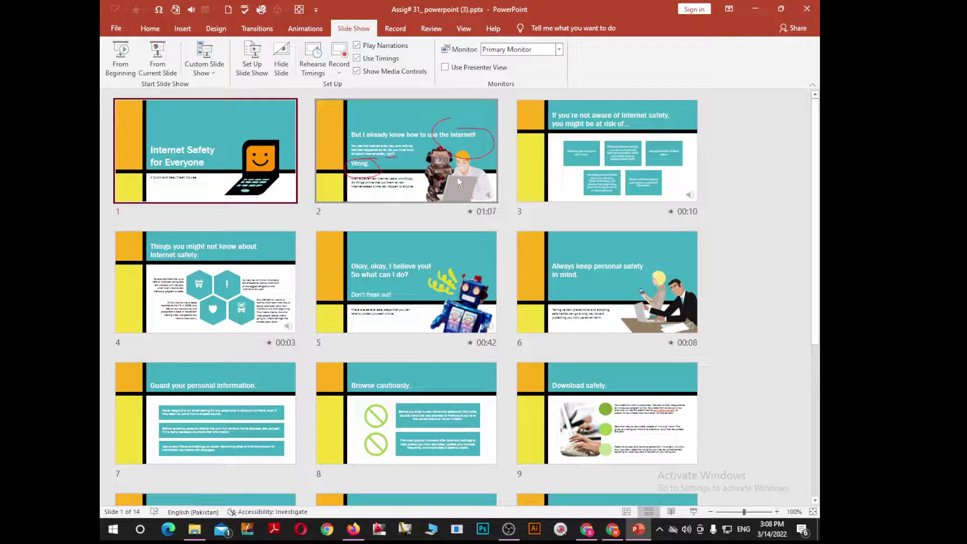
Step: Clear slide 2's 01:07 timing, narration and ink, then select the title slide
click(491, 199)
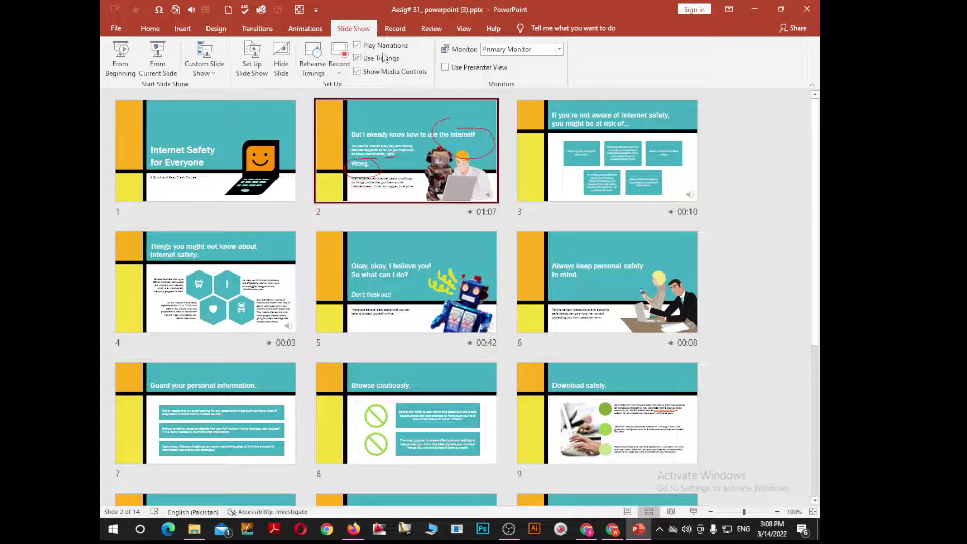
click(339, 73)
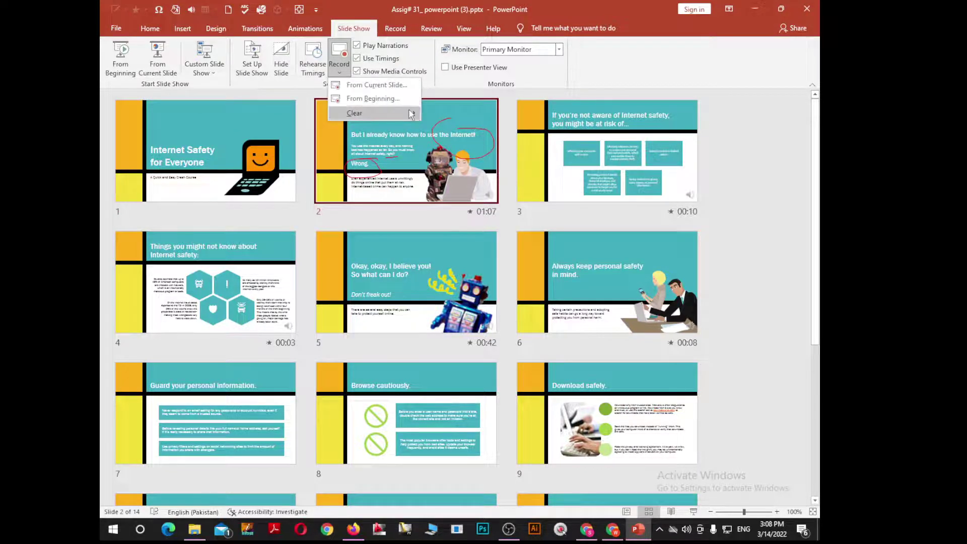
mouse_move(355, 112)
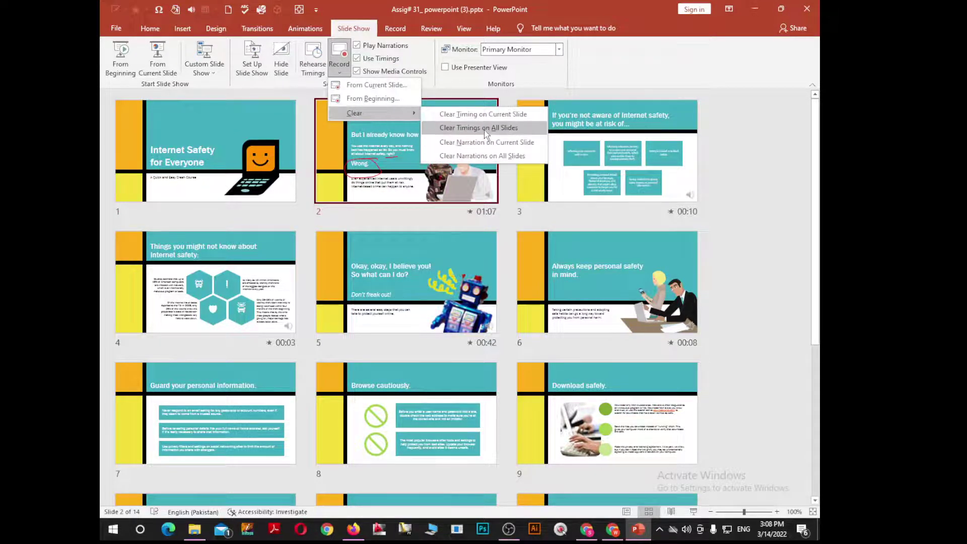
click(505, 116)
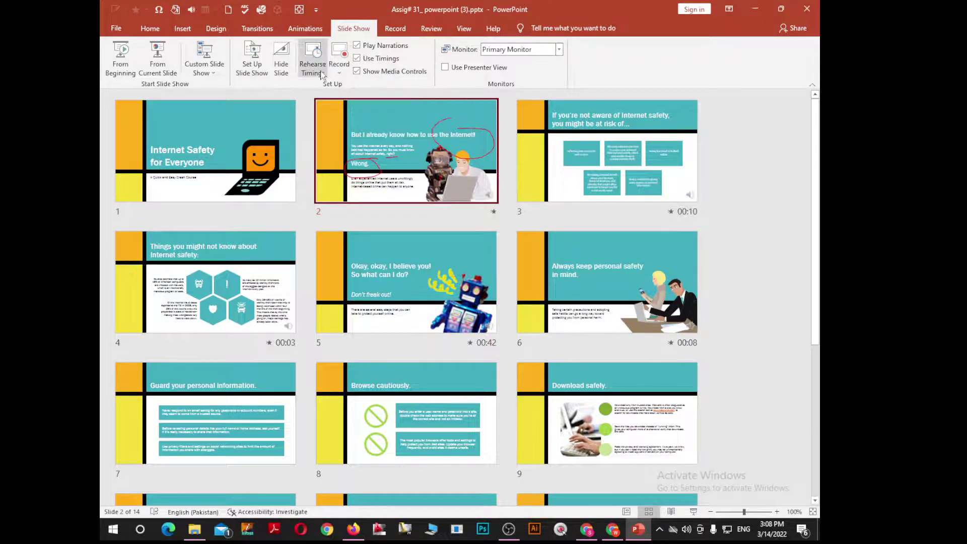
click(339, 68)
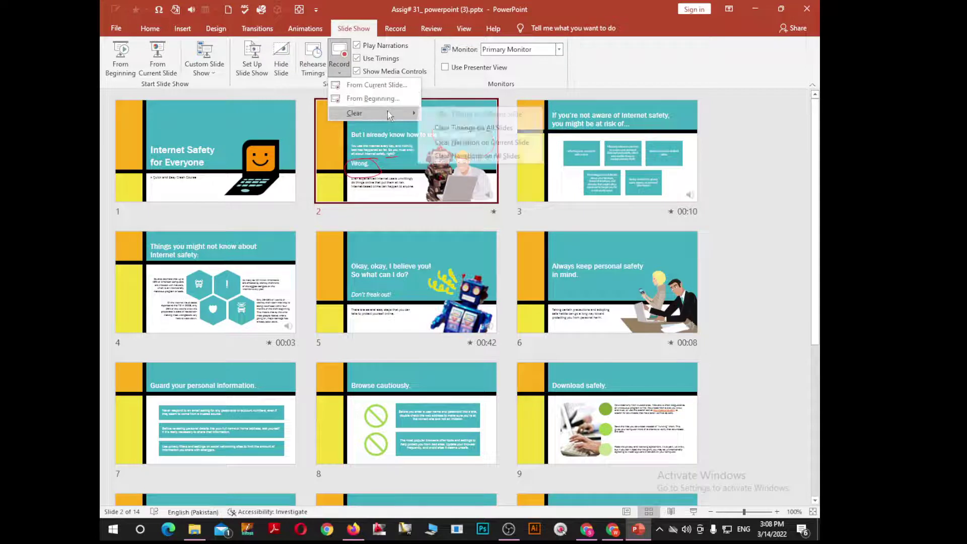
mouse_move(370, 112)
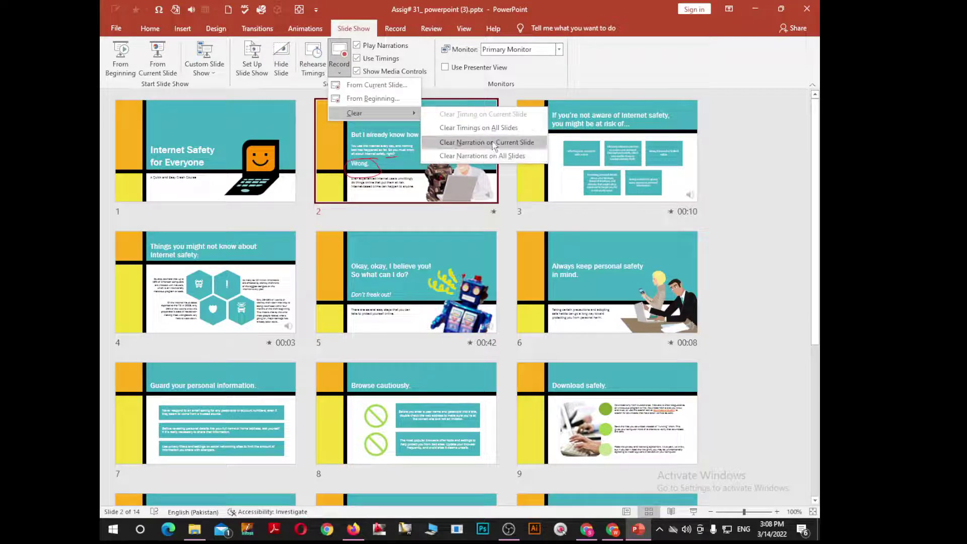
click(490, 143)
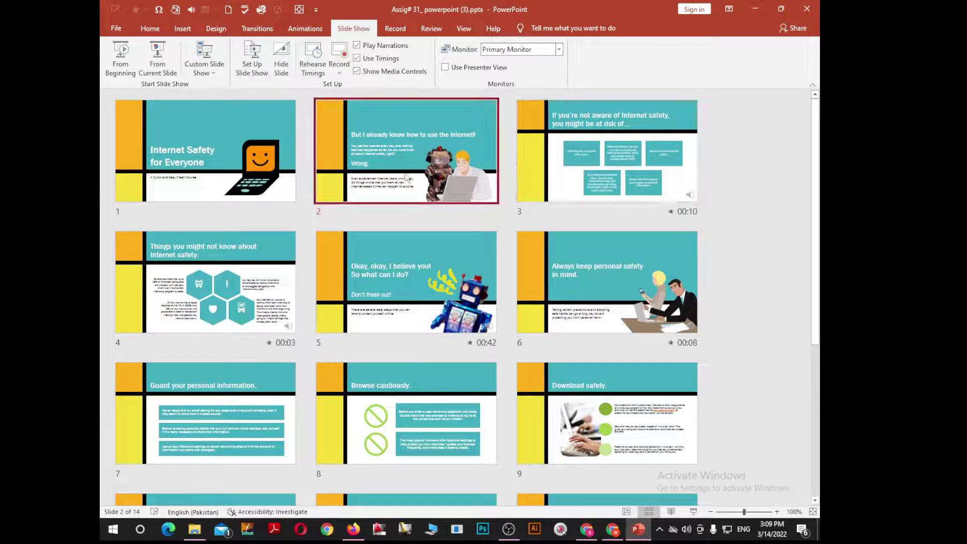
click(184, 146)
key(F5)
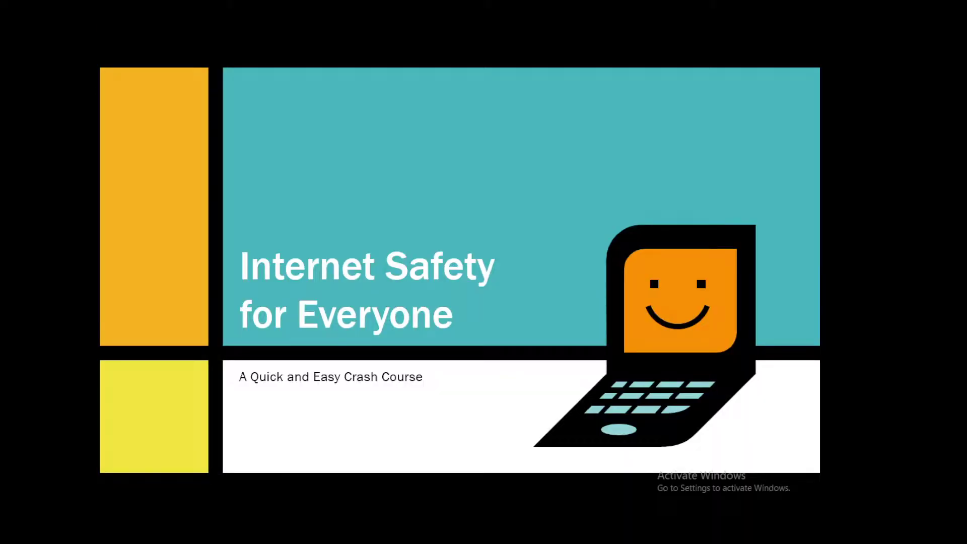
click(400, 165)
click(400, 166)
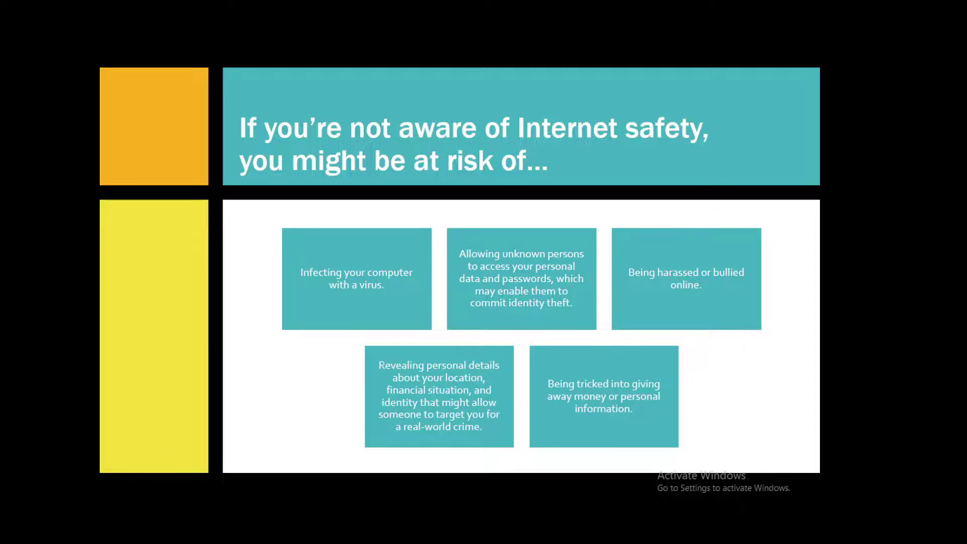
key(Right)
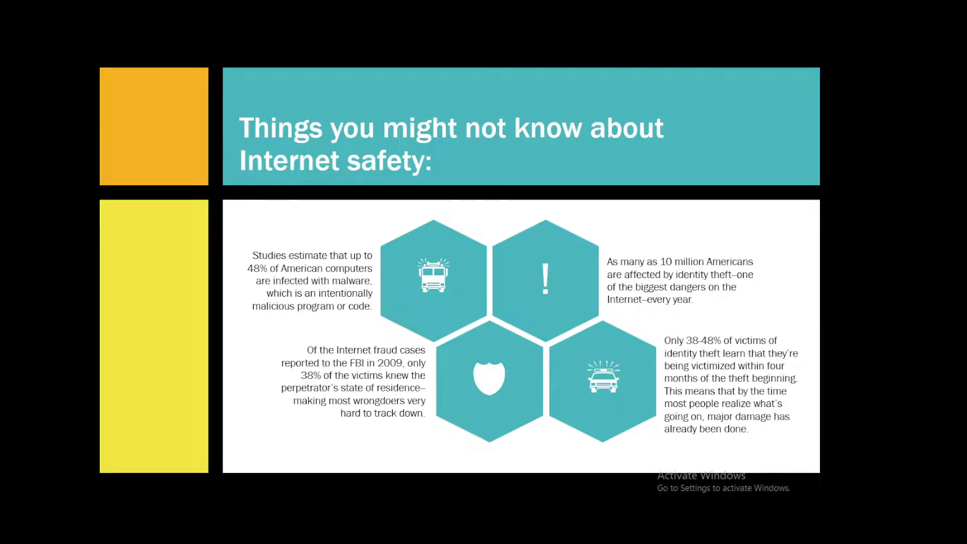
key(Right)
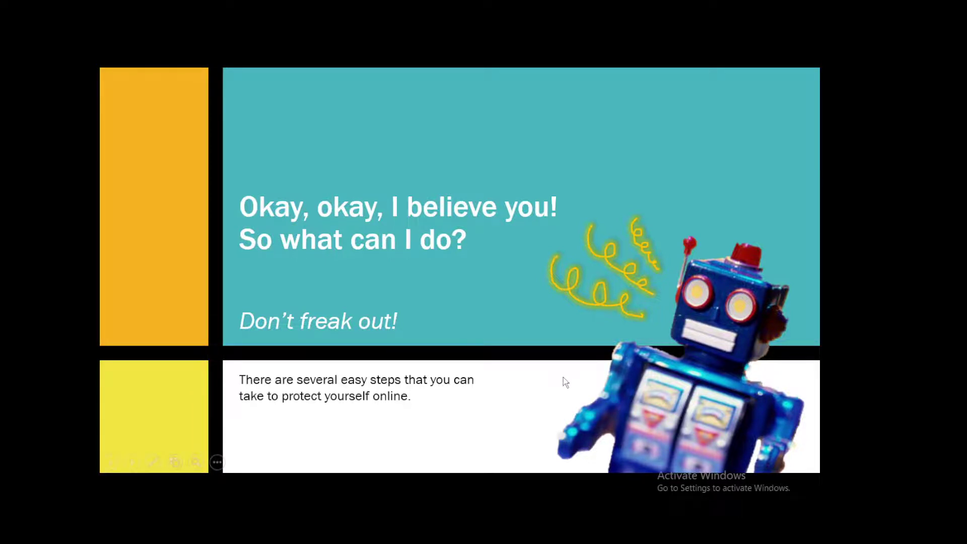
key(Escape)
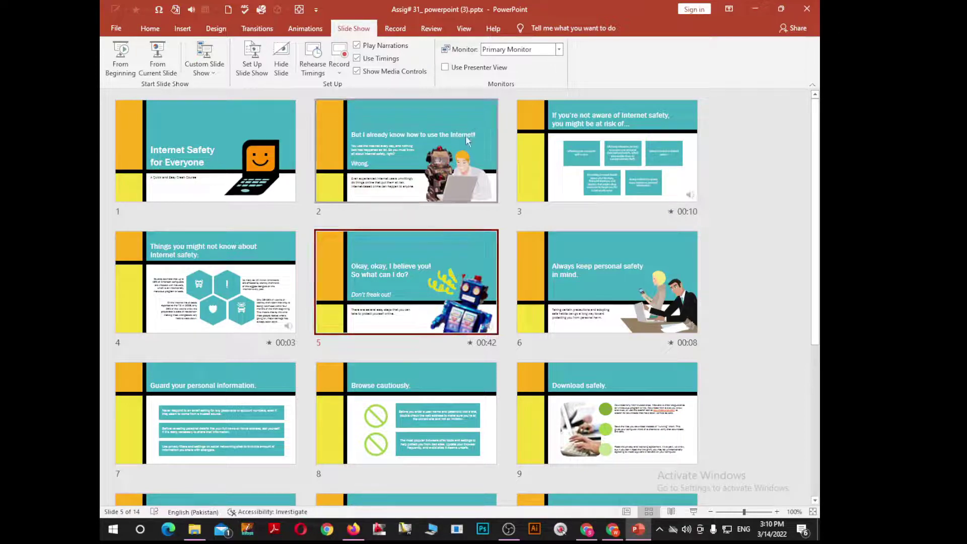
scroll(421, 228, down, 5)
scroll(505, 306, up, 4)
scroll(505, 305, up, 1)
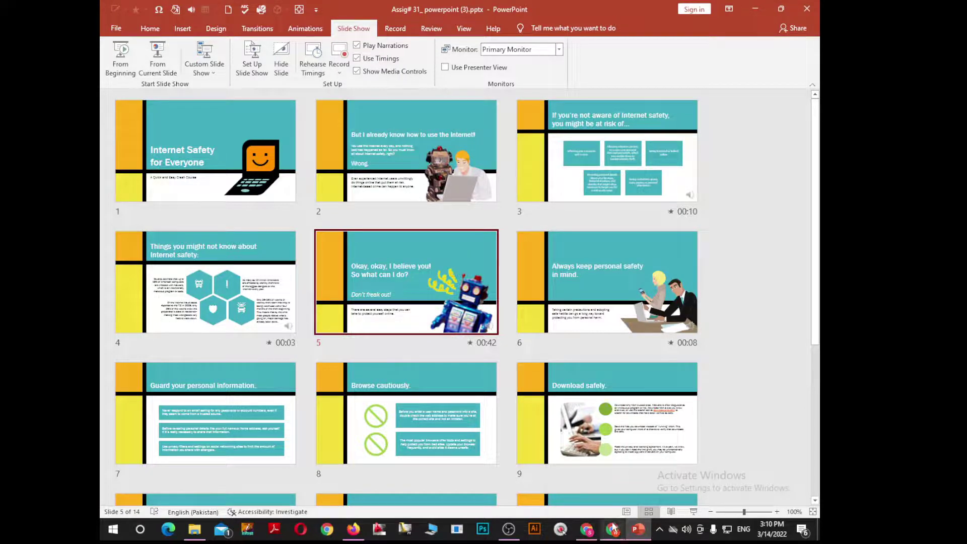
Step: In Chrome's Classwork list, expand Ms Power Point Assignment #32 Tasks
mouse_move(612, 529)
click(620, 498)
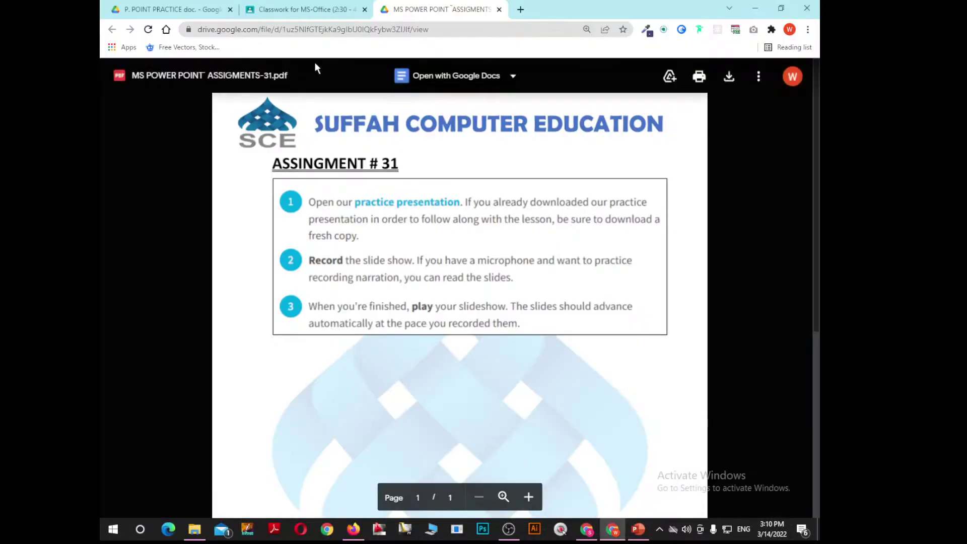
click(305, 10)
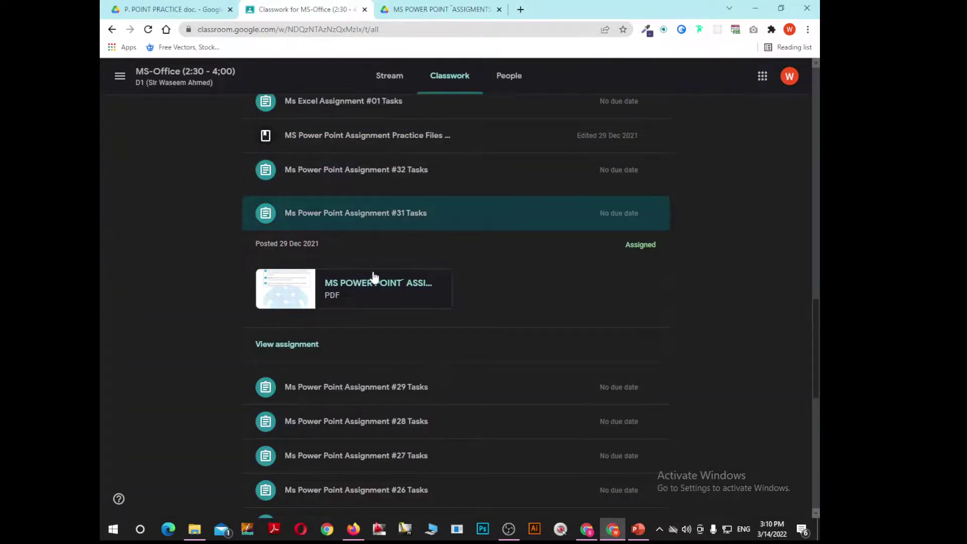
scroll(406, 180, up, 2)
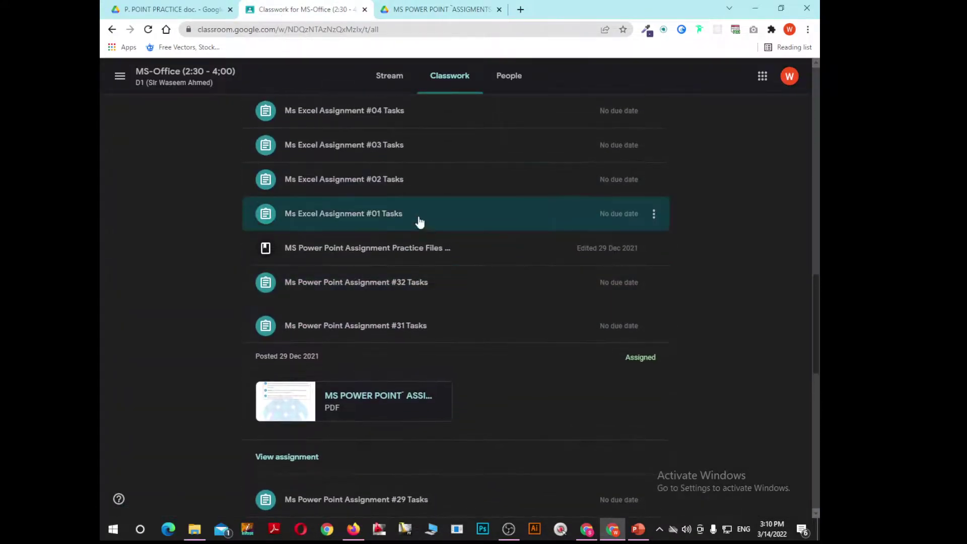
scroll(419, 291, up, 1)
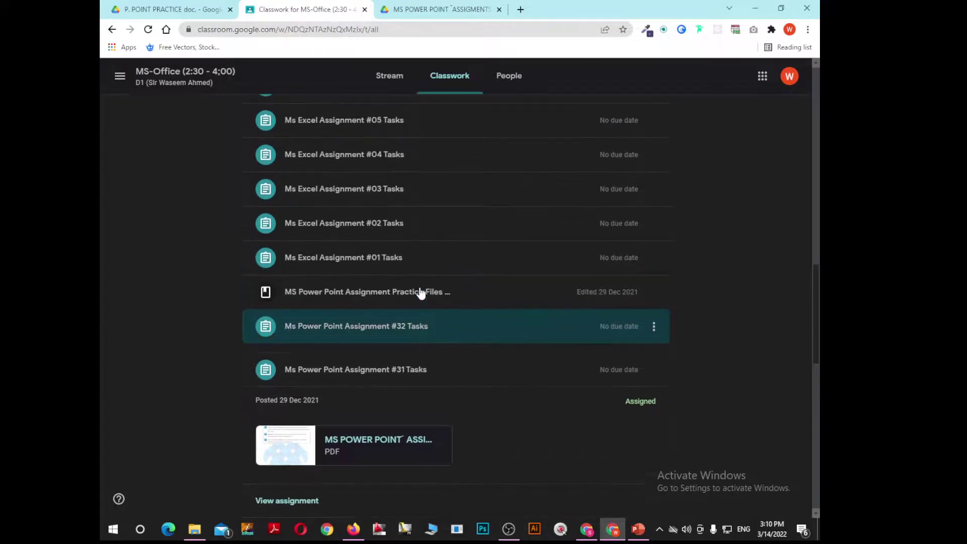
scroll(420, 291, down, 1)
click(418, 292)
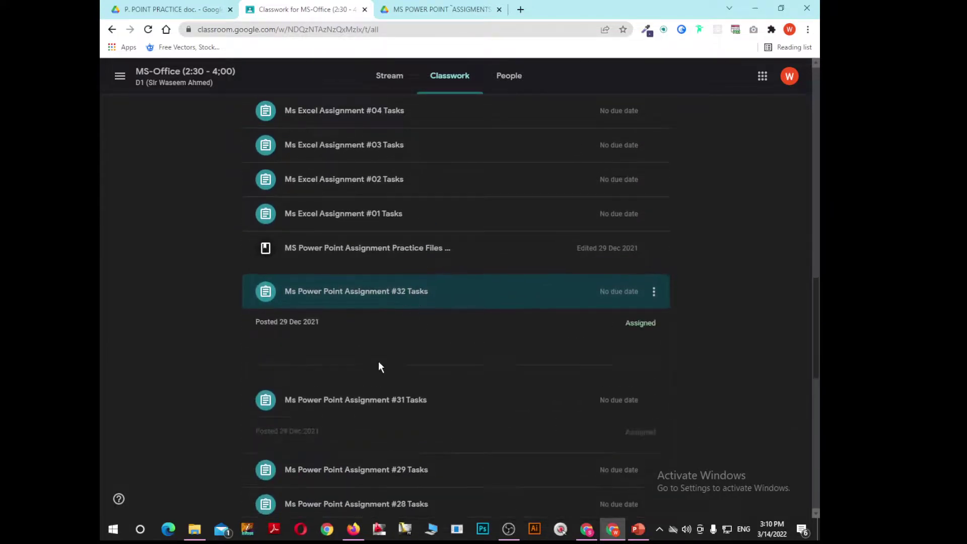
Step: Put the Assignment #32 PDF in a new tab, close the #31 PDF tab, and return to Classwork
scroll(337, 367, down, 1)
right_click(324, 306)
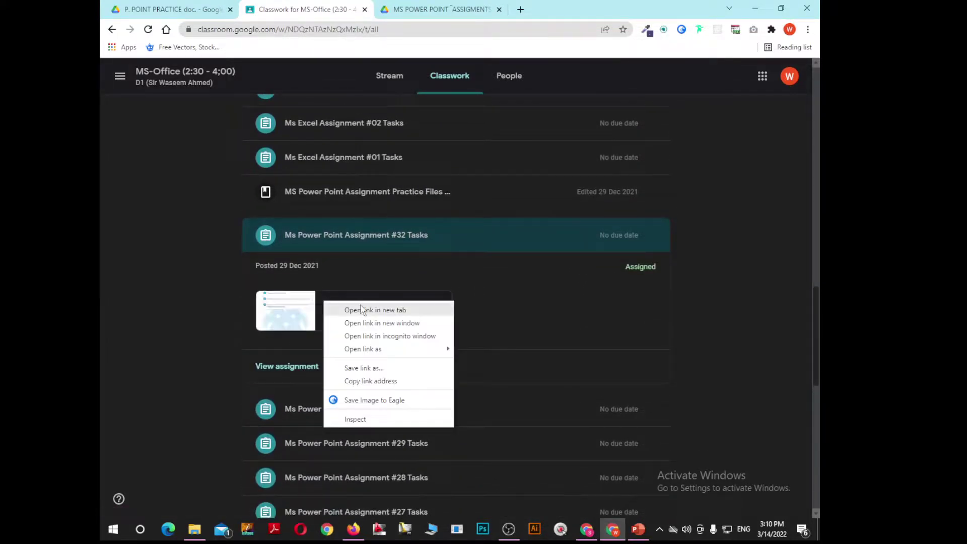
click(378, 312)
click(590, 11)
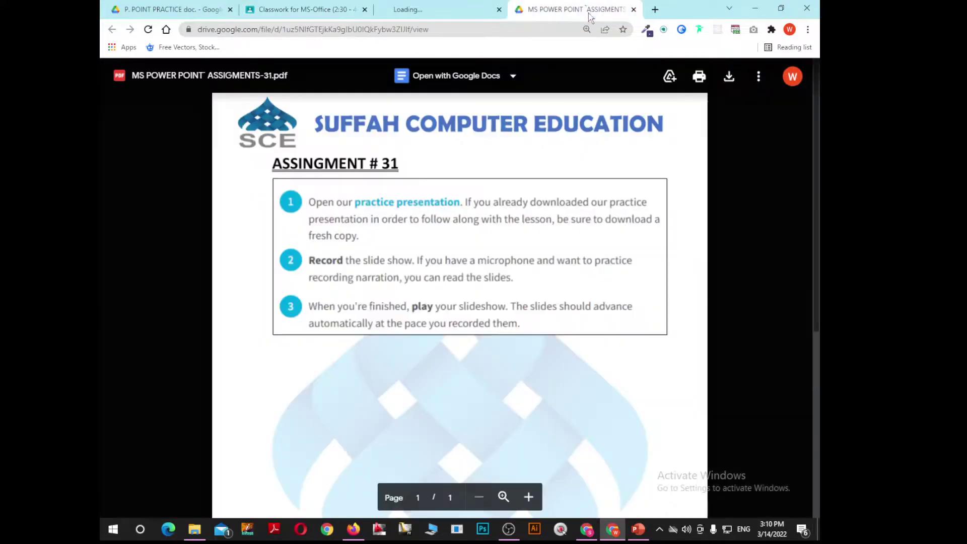
click(634, 9)
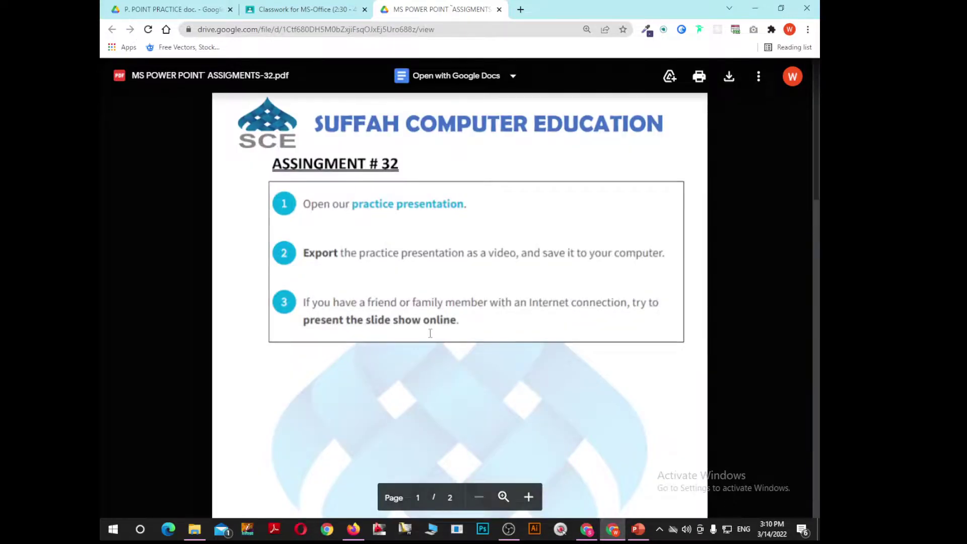
scroll(430, 333, down, 1)
scroll(430, 334, up, 1)
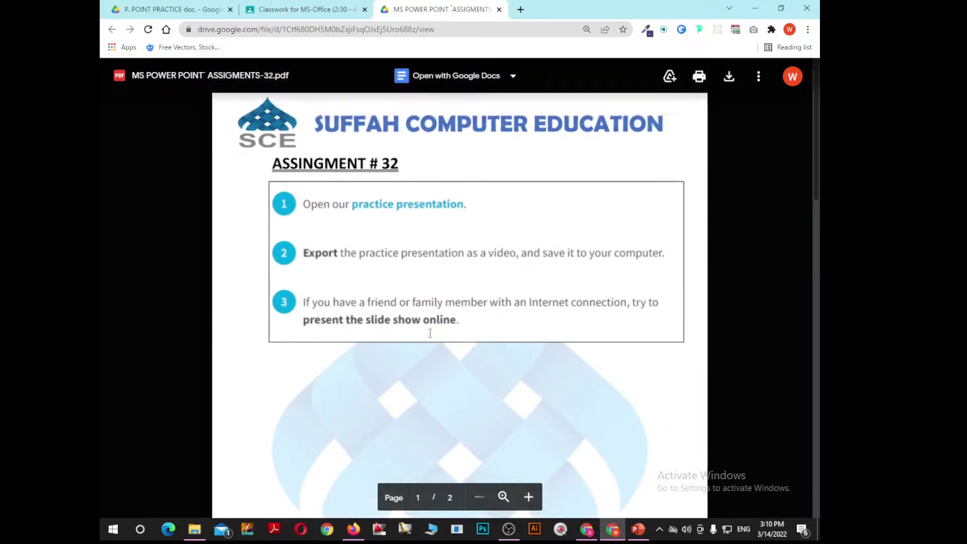
click(302, 9)
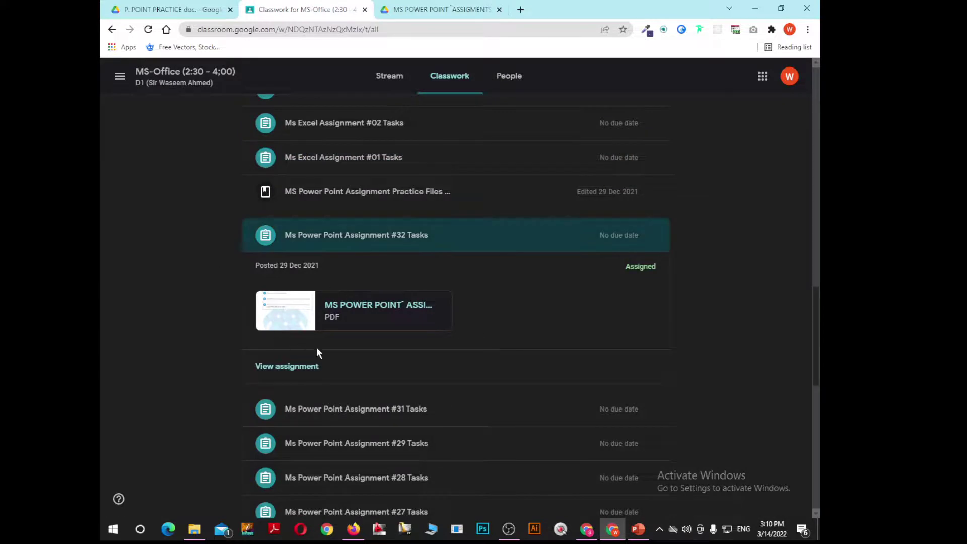
Step: Download Assig# 32_ powerpoint.pptx from the P. POINT PRACTICE doc. Drive folder
click(169, 9)
scroll(460, 373, down, 3)
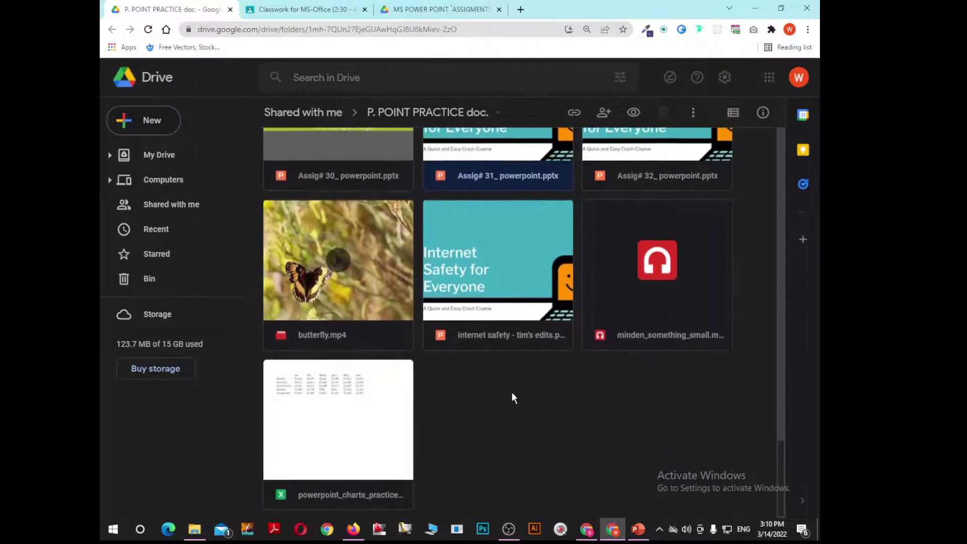
scroll(358, 383, up, 1)
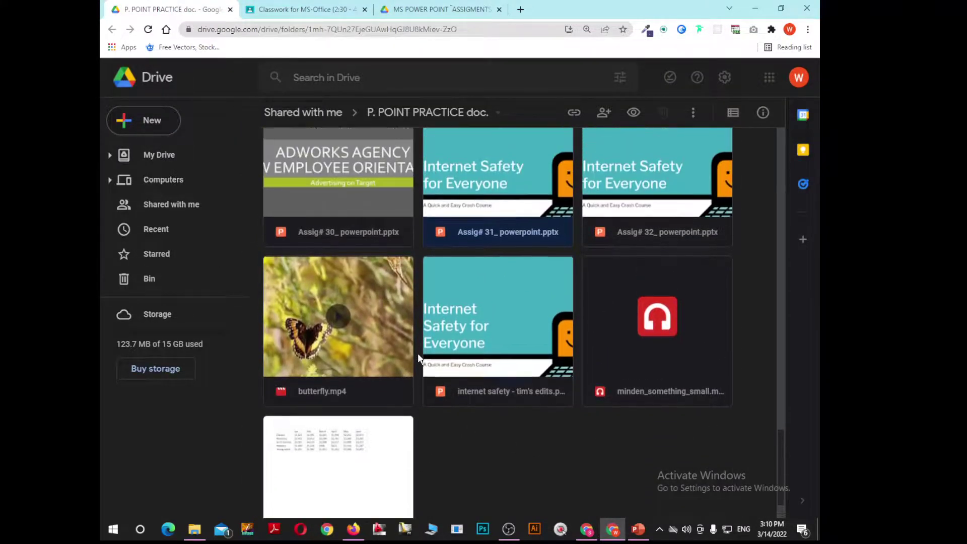
scroll(453, 302, up, 1)
right_click(642, 239)
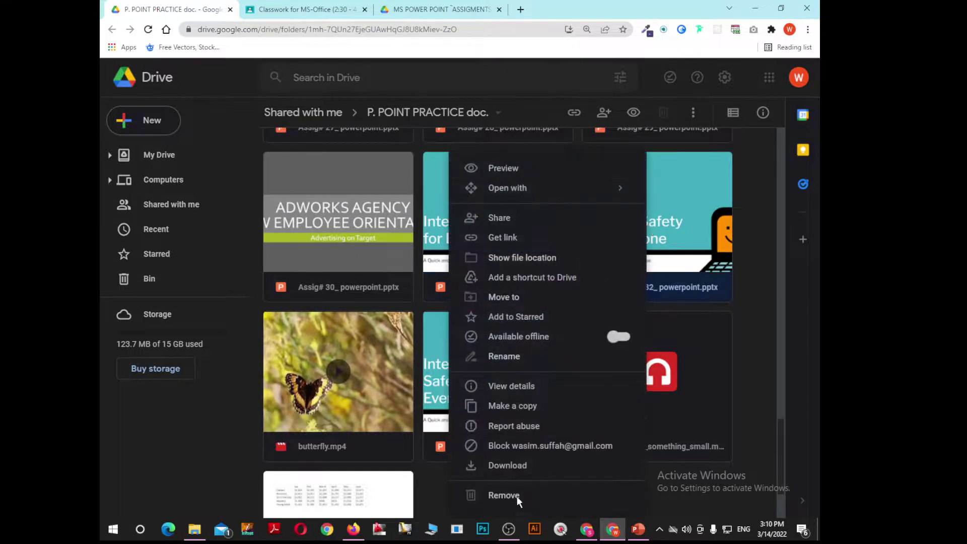
click(516, 466)
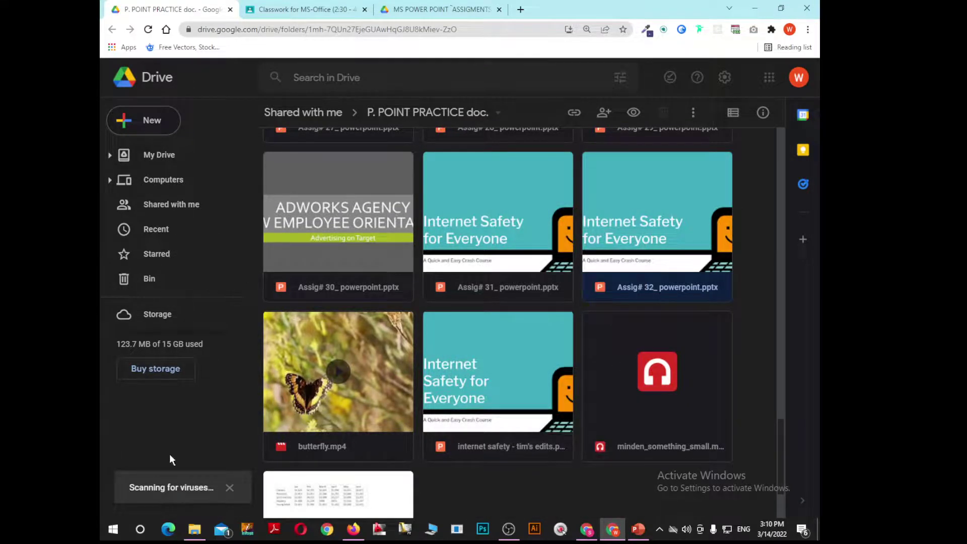
click(227, 492)
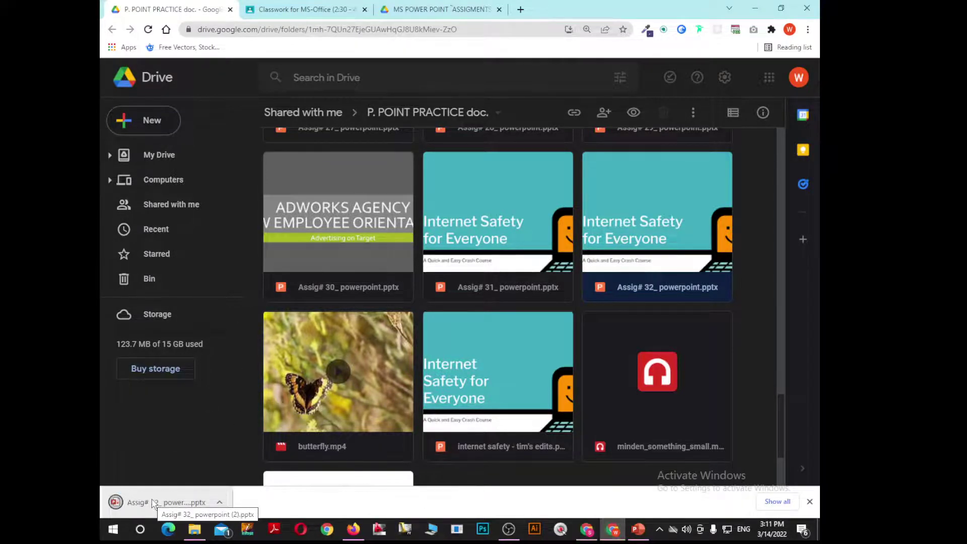
click(433, 7)
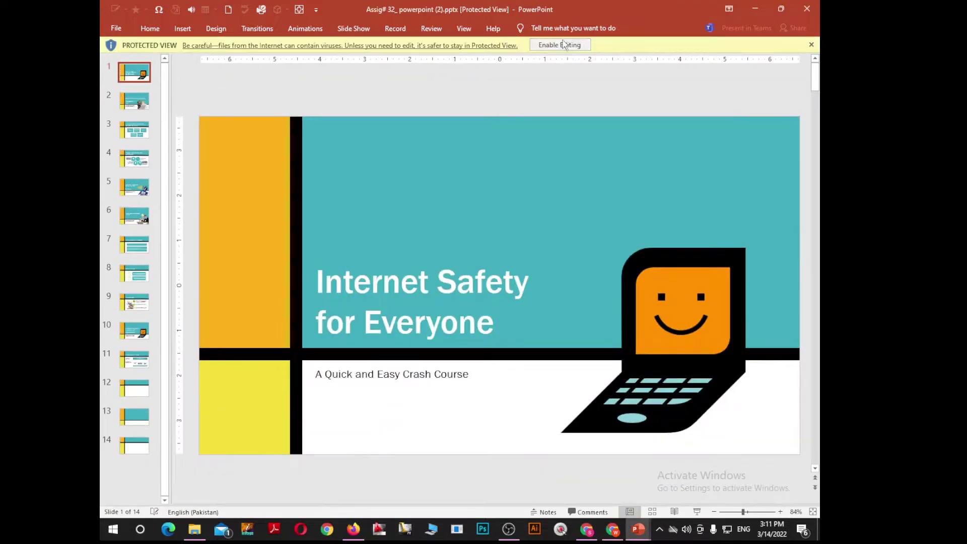
Step: Enable editing, close the Assig# 32 and Assig# 31 windows, and bring the presentation forward
click(560, 45)
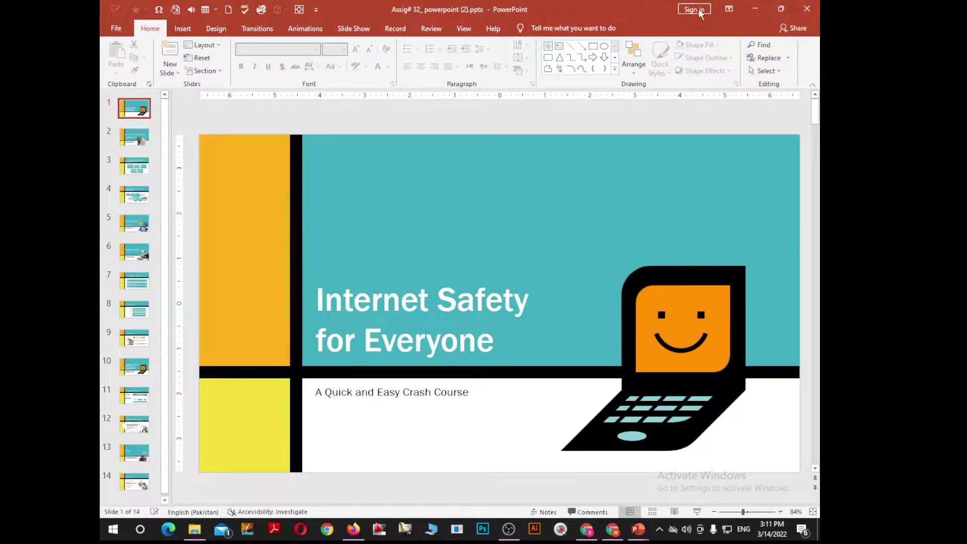
click(755, 9)
click(807, 9)
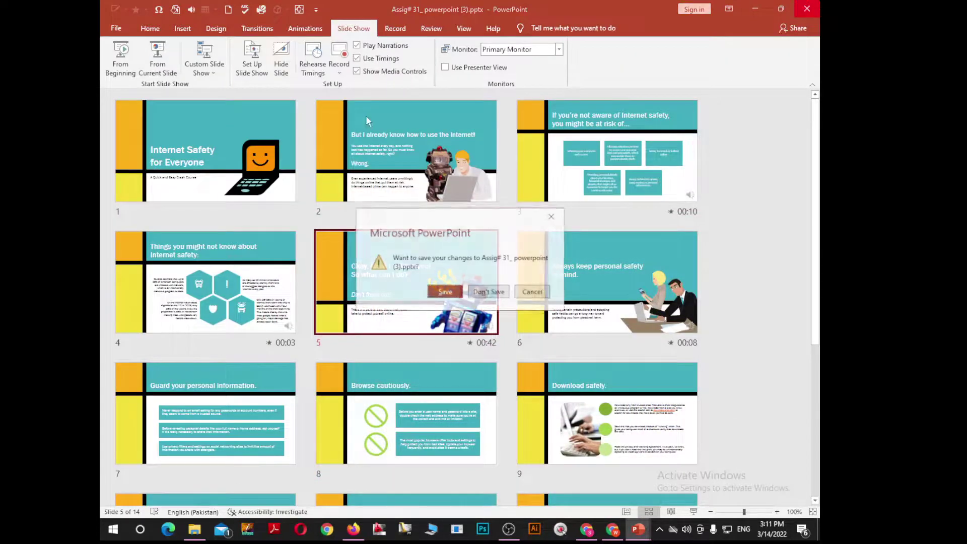
click(489, 293)
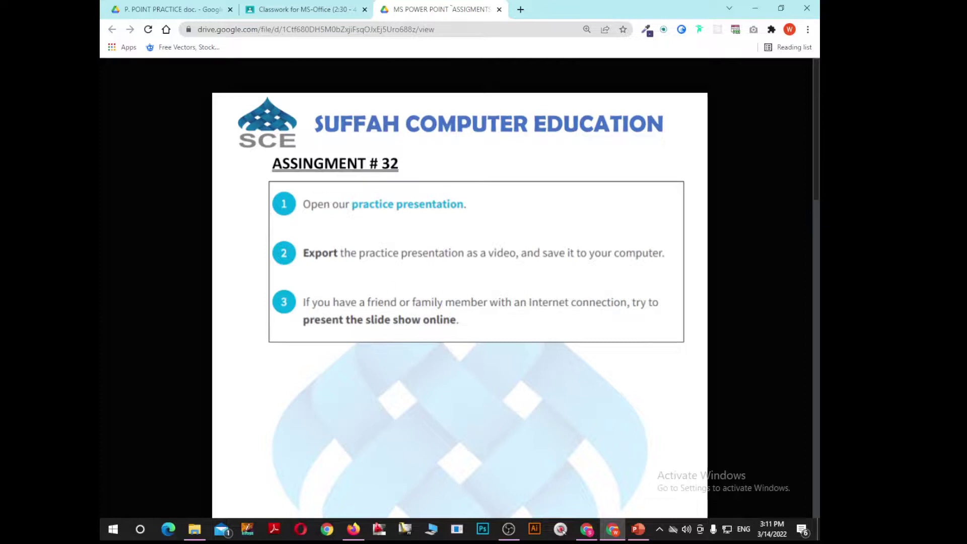
click(638, 529)
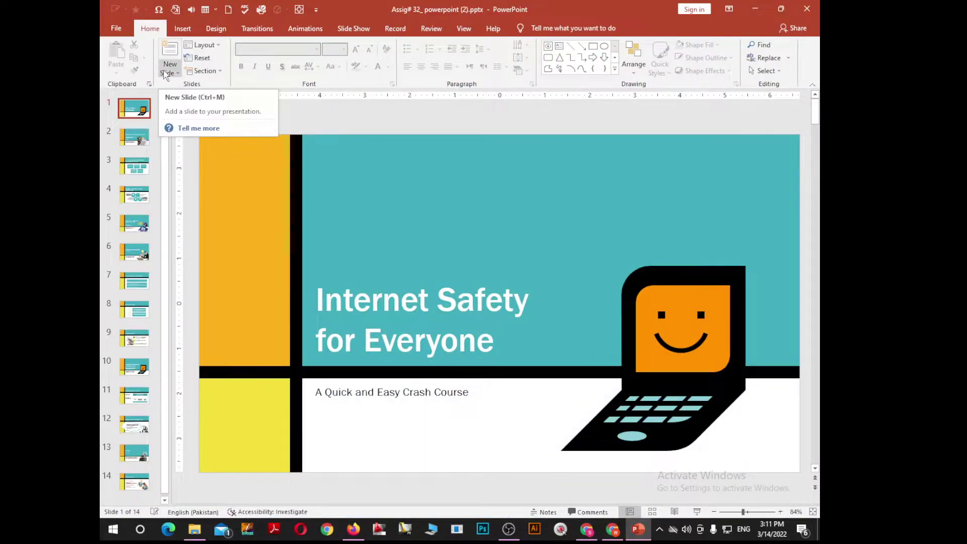
Step: Export the presentation as a Standard (480p) video using recorded timings and narrations
click(118, 29)
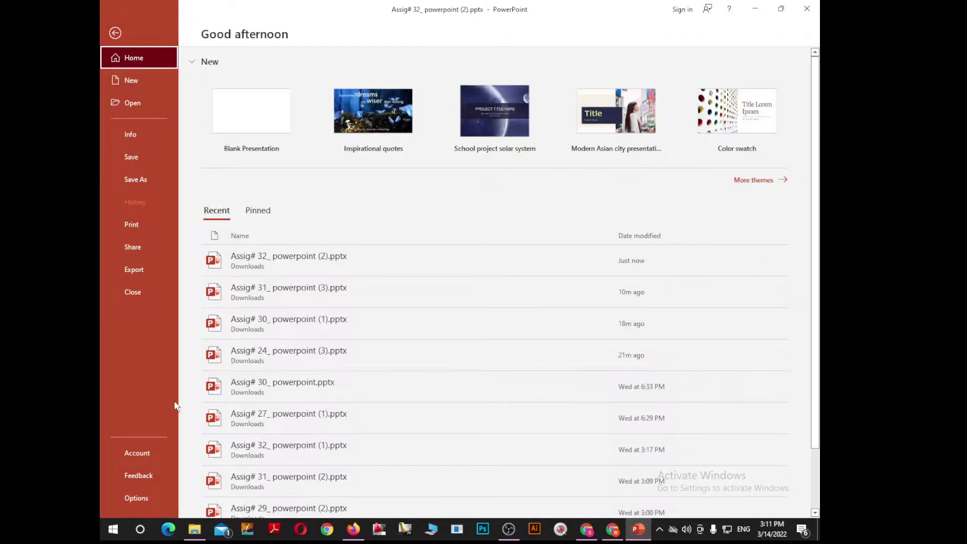
click(147, 273)
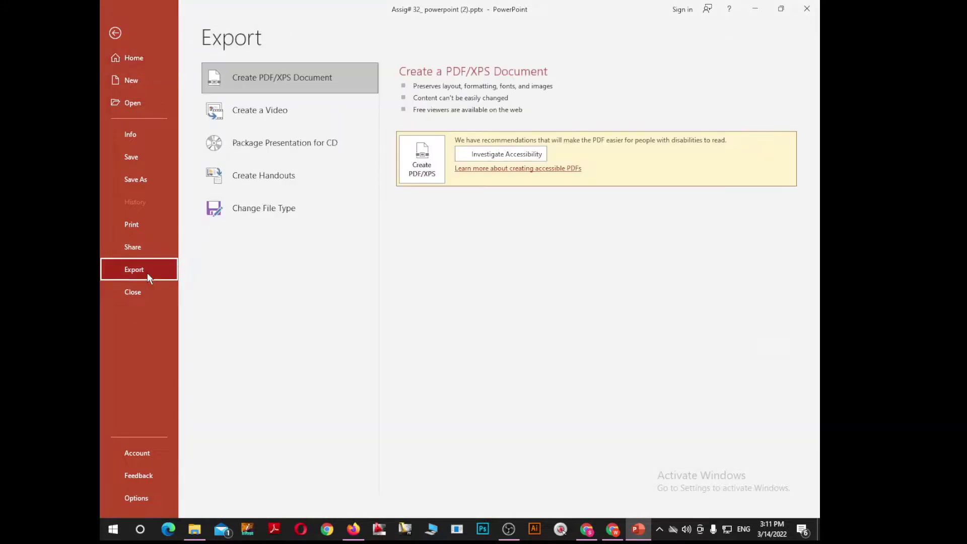
click(280, 112)
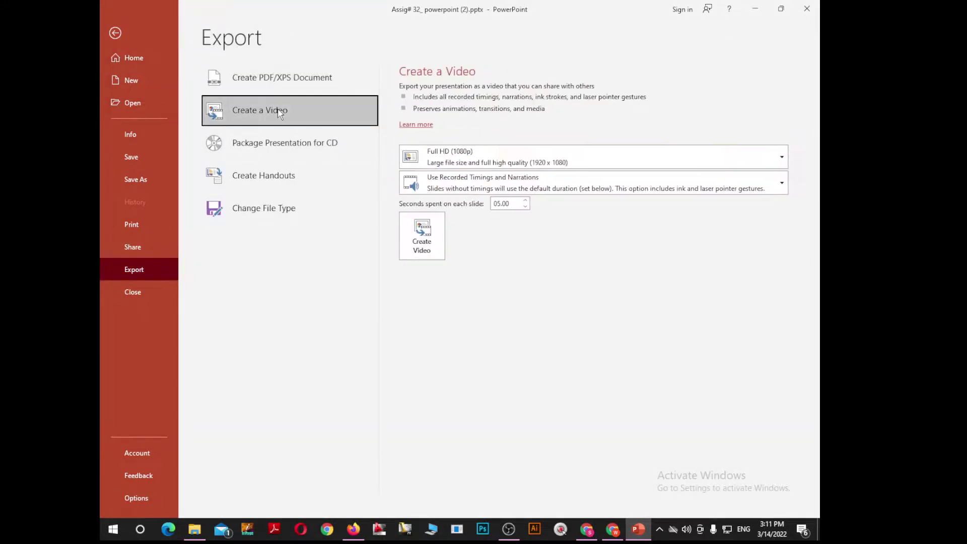
click(736, 164)
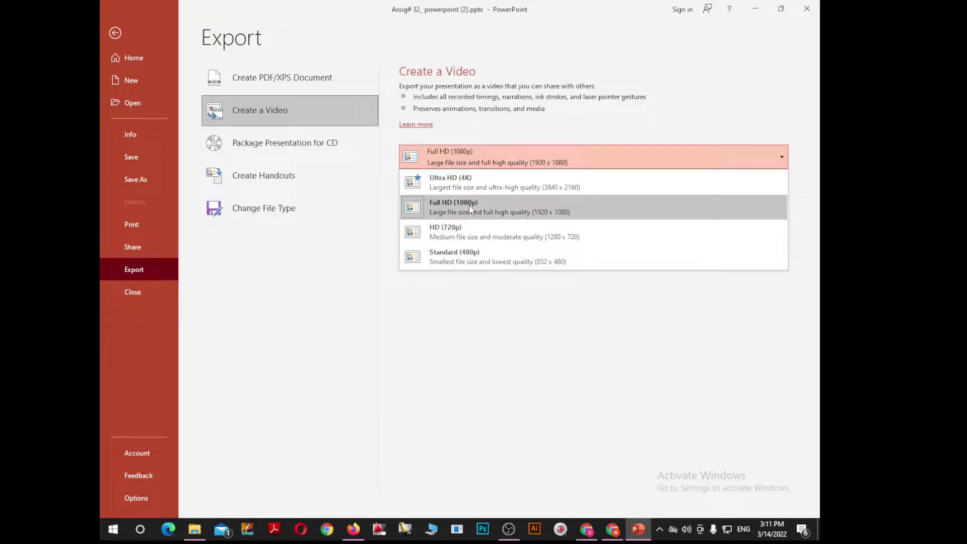
click(470, 260)
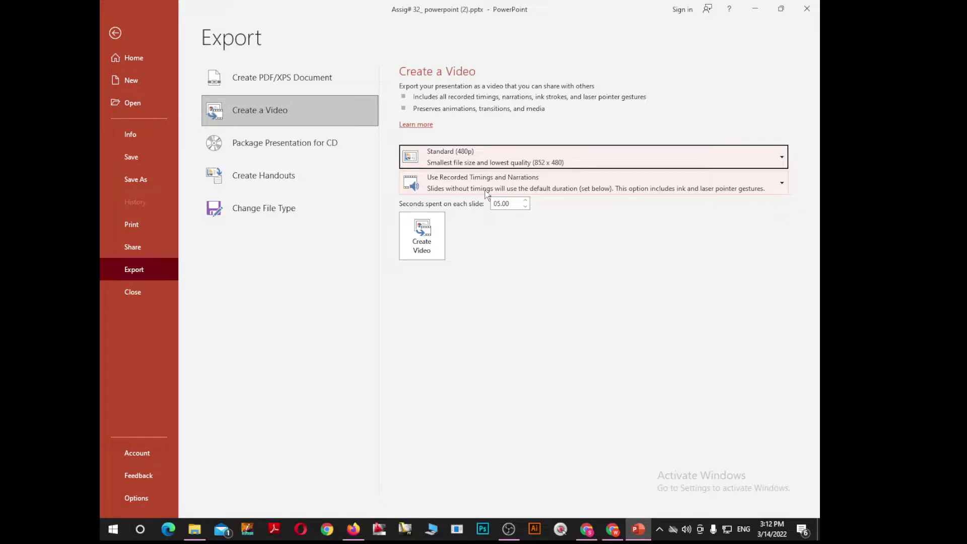
click(479, 188)
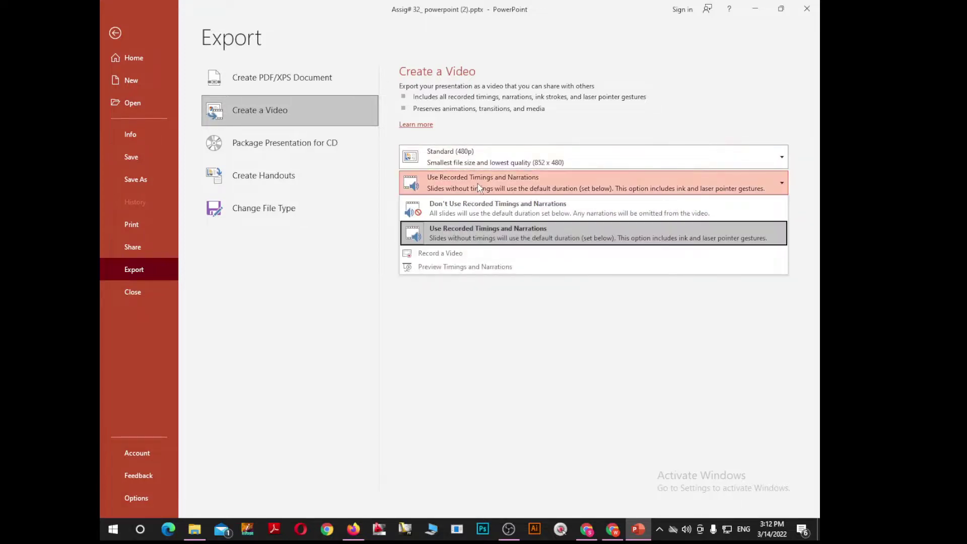
click(541, 239)
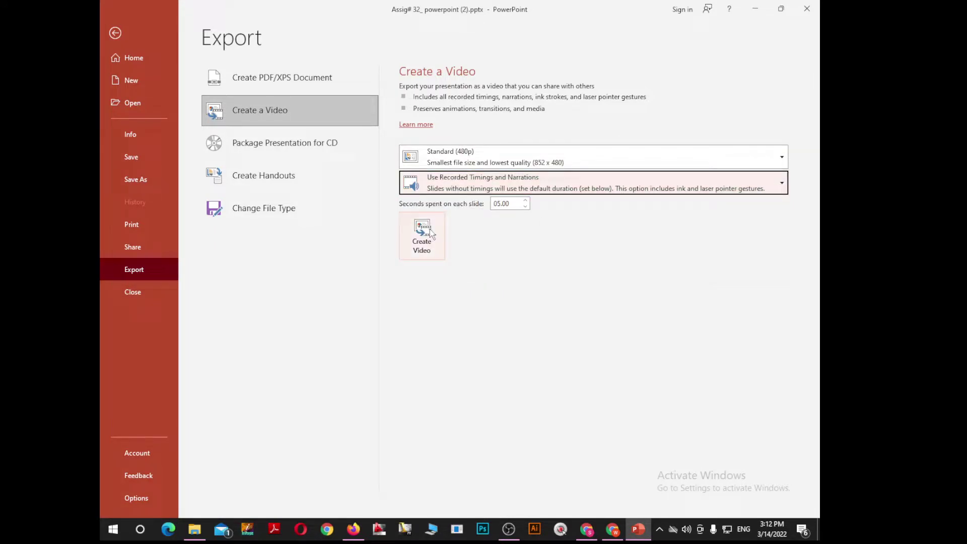
click(428, 244)
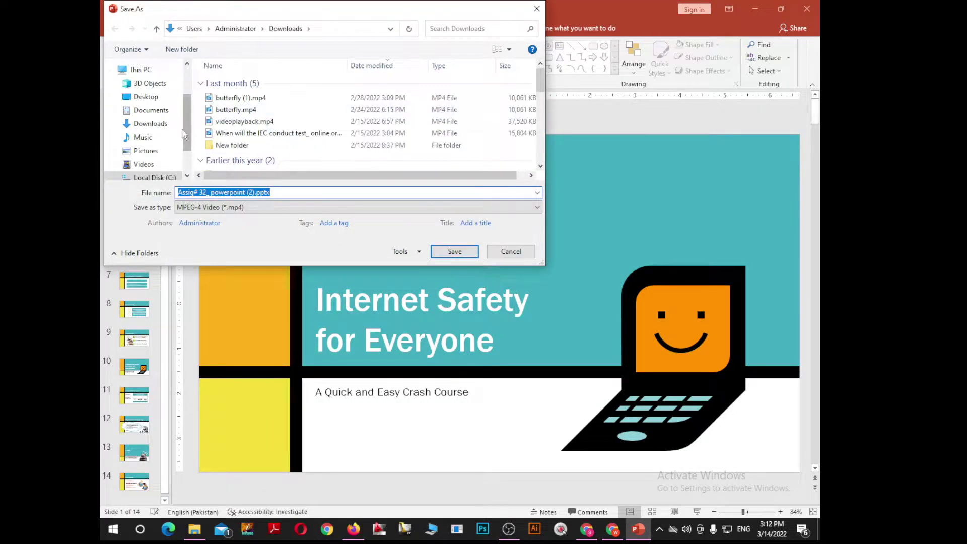
Step: Save the video as 'final vid pre' on New Volume (E:), then switch to the assignment PDF
scroll(186, 117, down, 2)
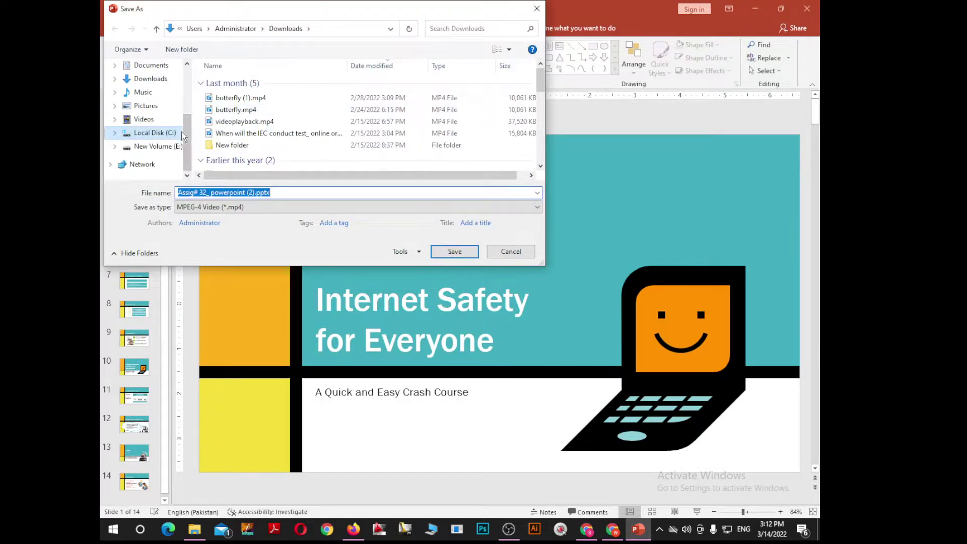
click(156, 146)
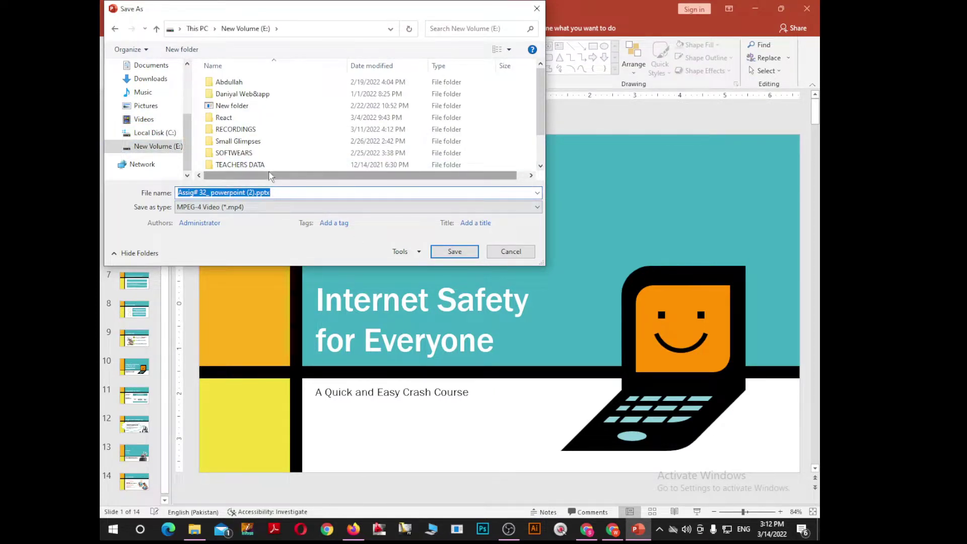
text(final )
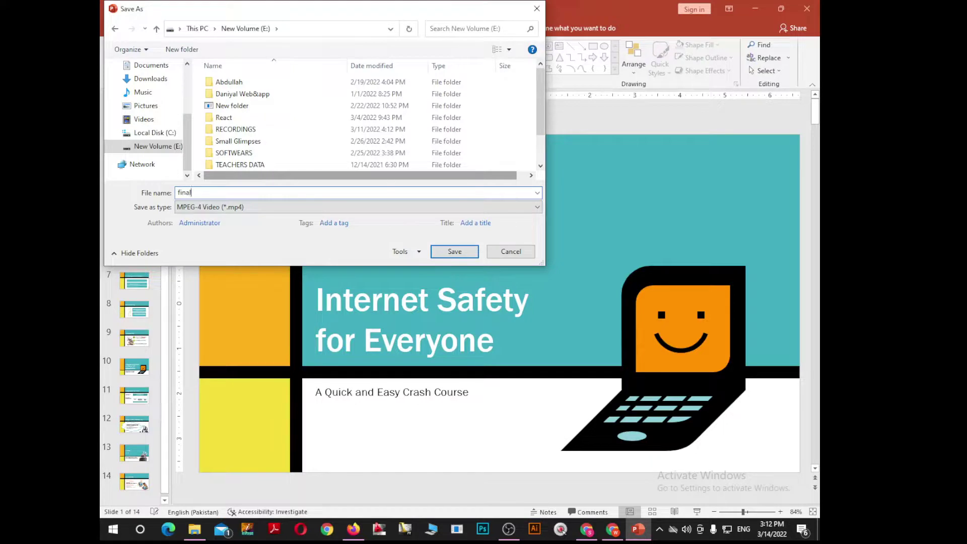
text(vid )
text(pre)
click(446, 247)
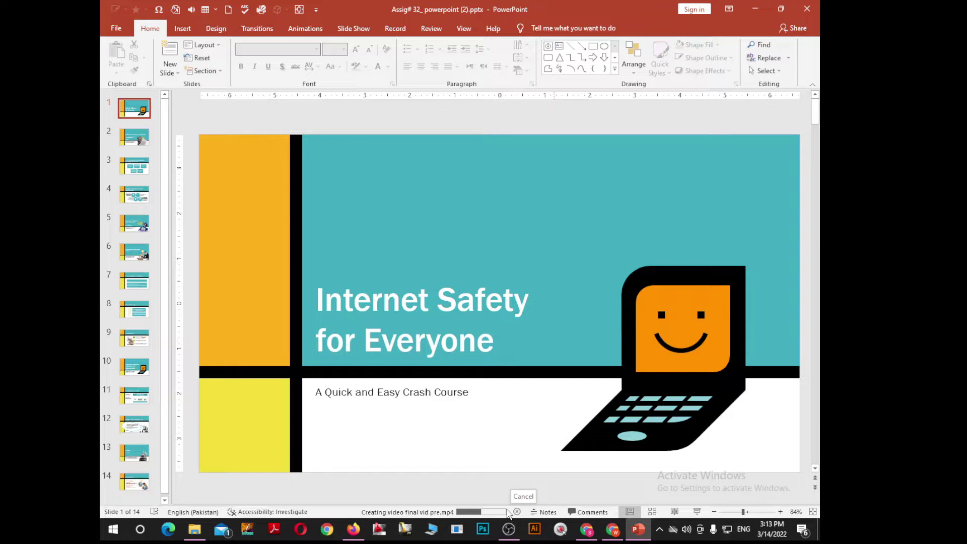
click(612, 529)
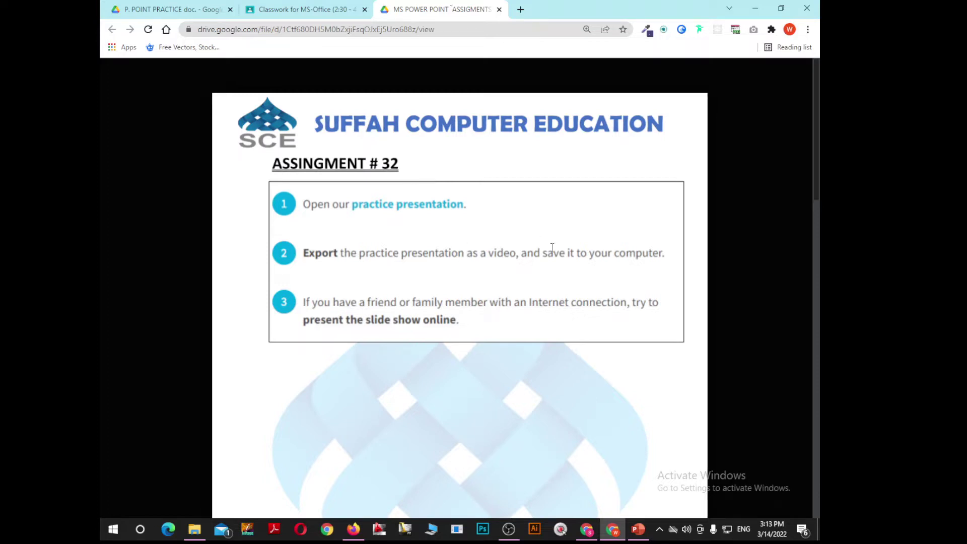
Step: Bring up the Internet Safety deck, review the Share > Present Online details, then return to editing
click(639, 532)
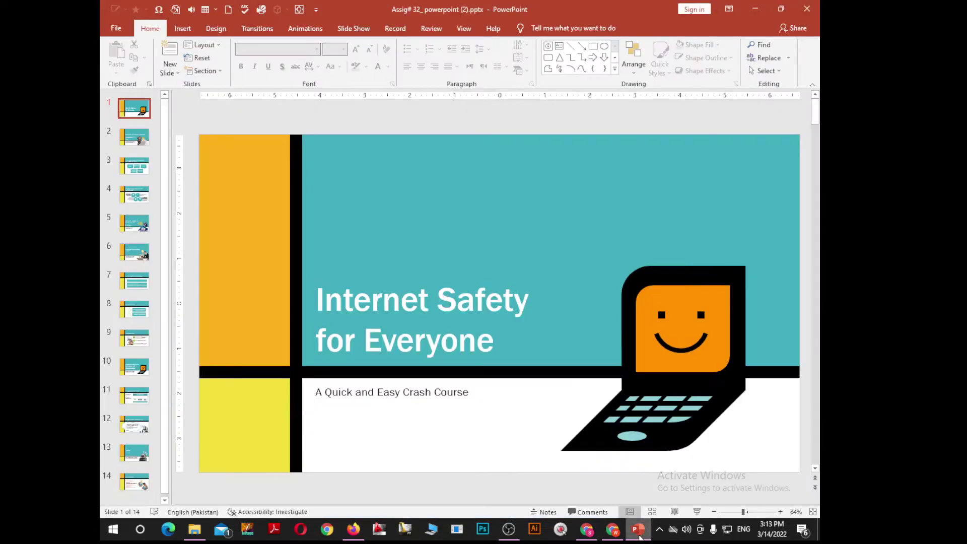
click(118, 29)
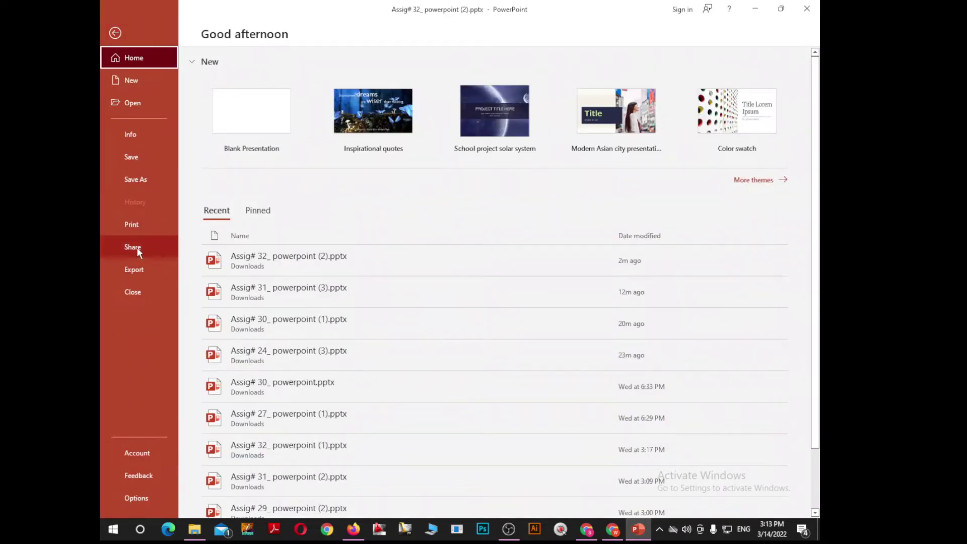
click(139, 253)
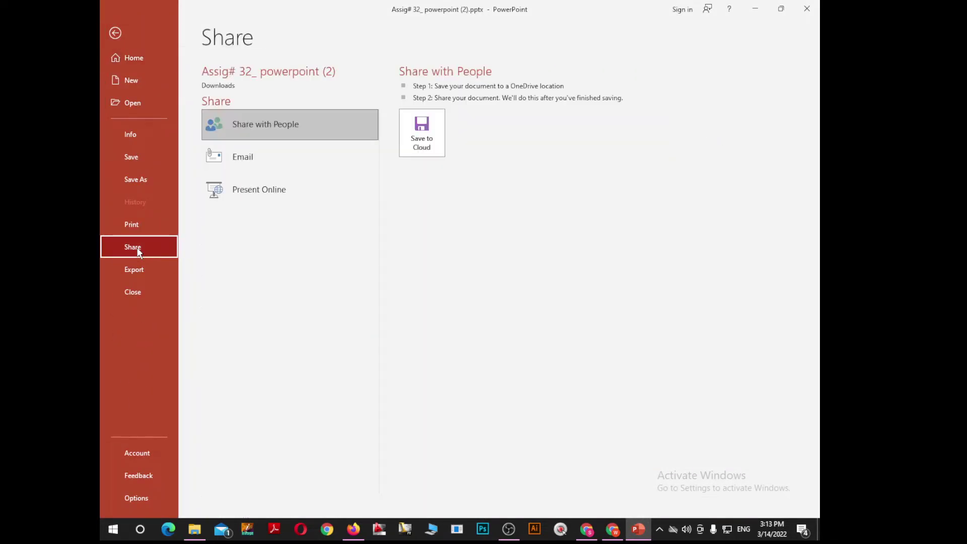
click(266, 200)
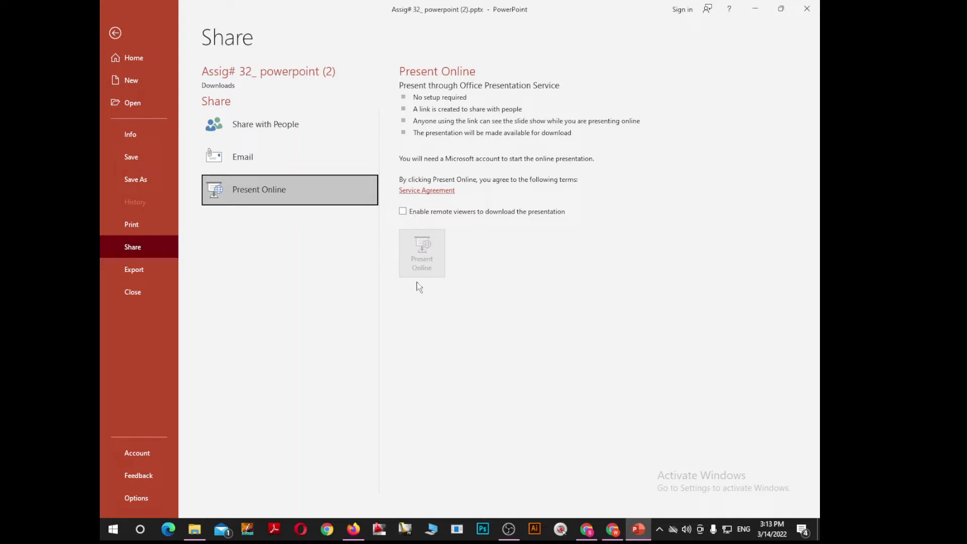
key(shift+Tab)
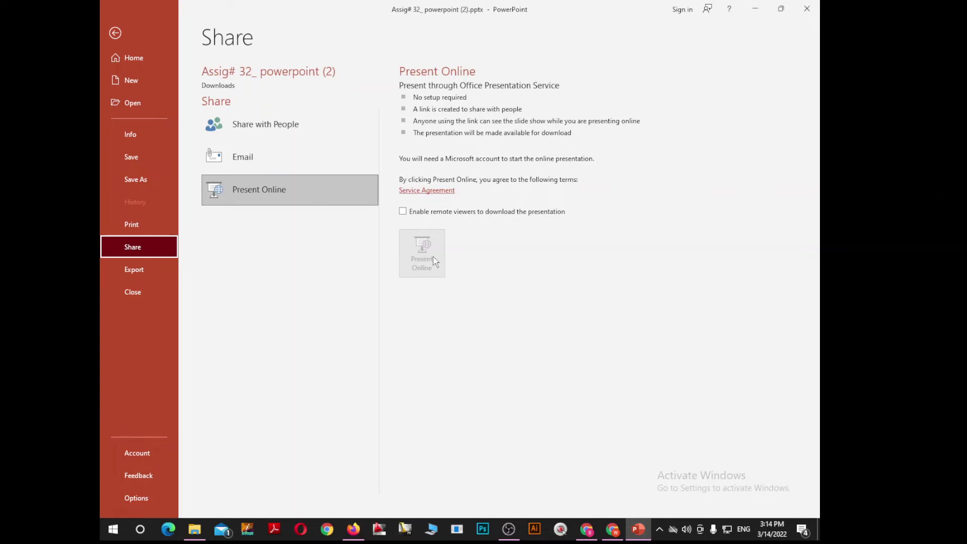
click(114, 33)
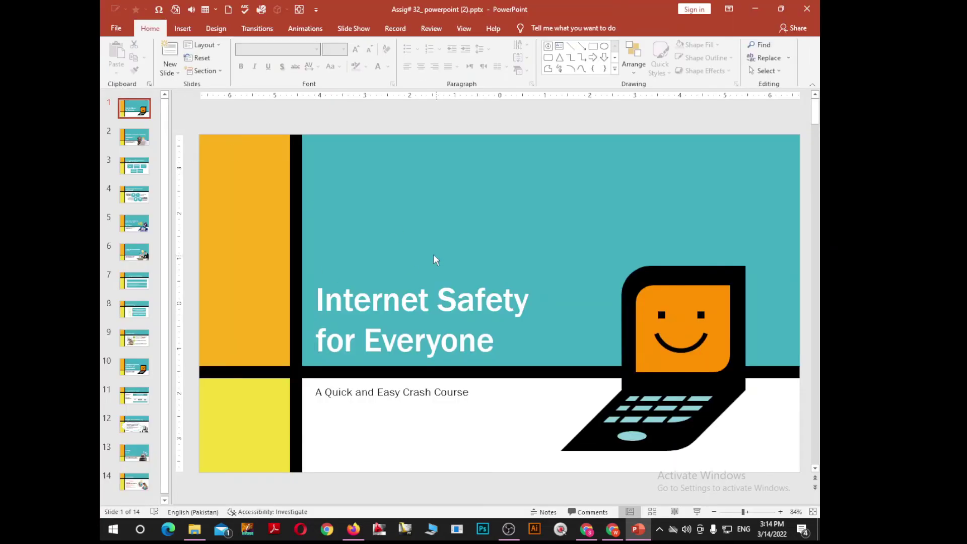
Step: Play the slide show from slide 1 to slide 2, end it, and minimize PowerPoint to reveal the assignment PDF
key(F5)
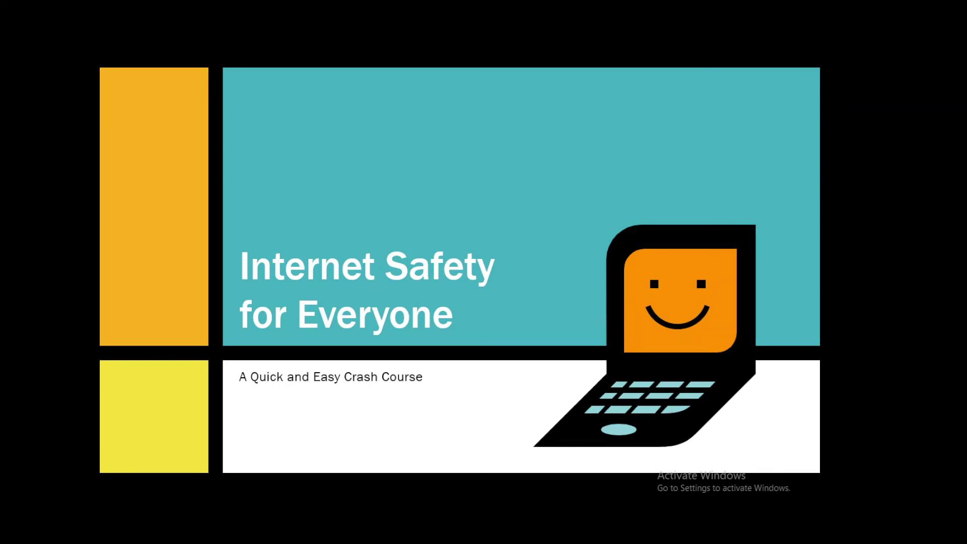
key(Right)
key(Escape)
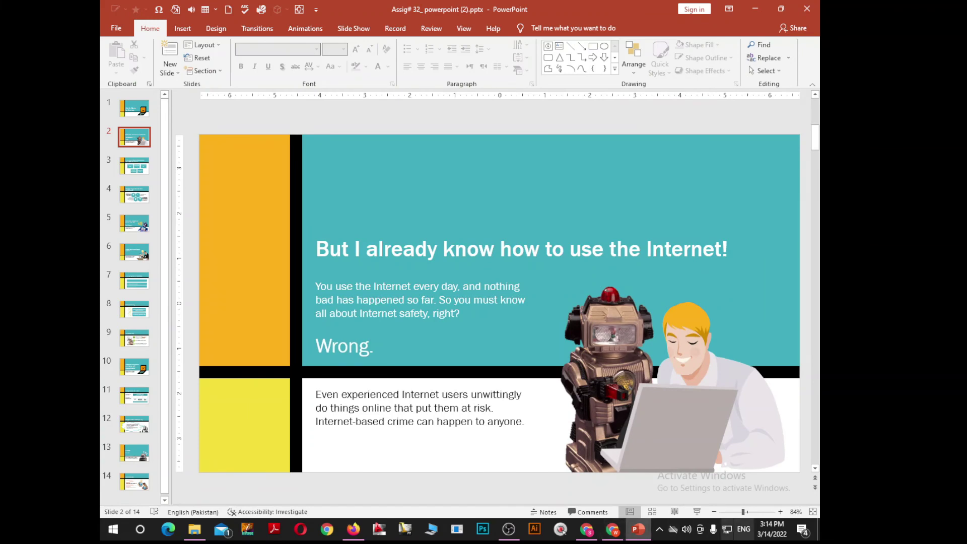
click(644, 531)
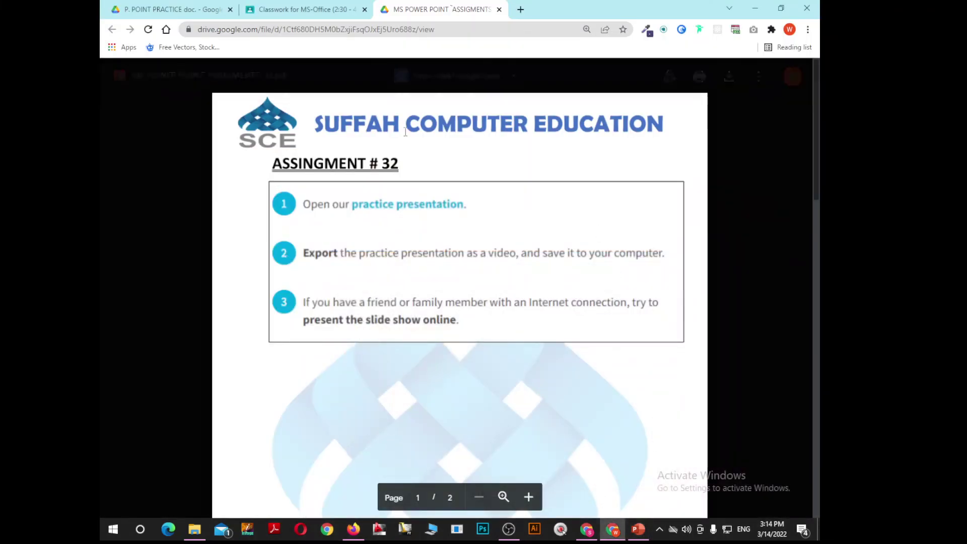